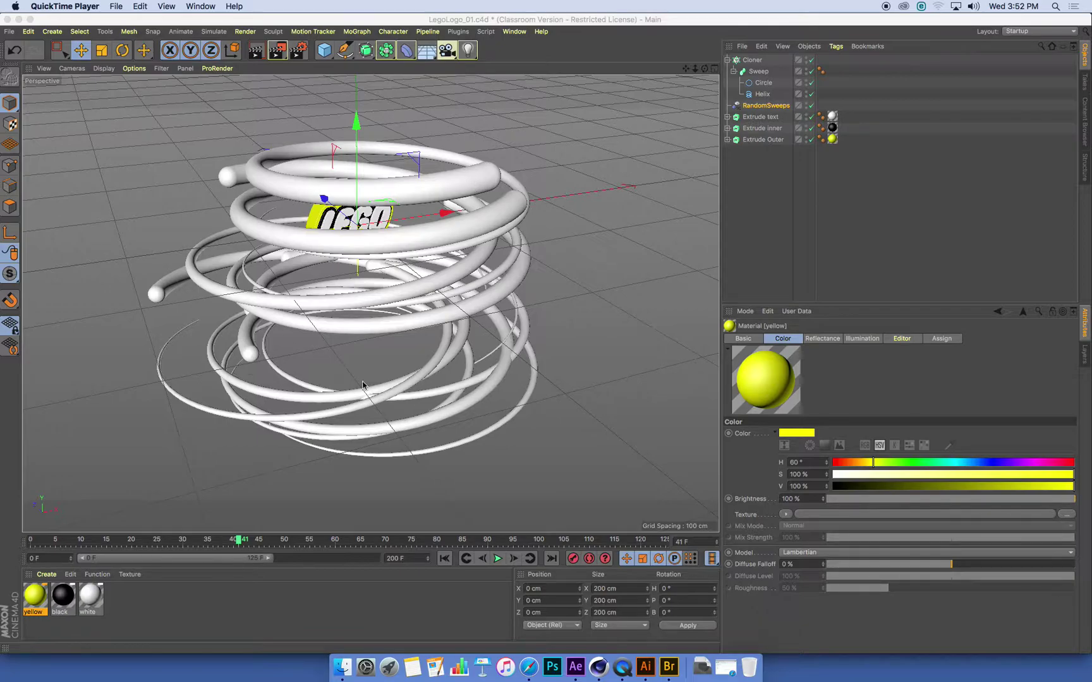
pyautogui.click(772, 108)
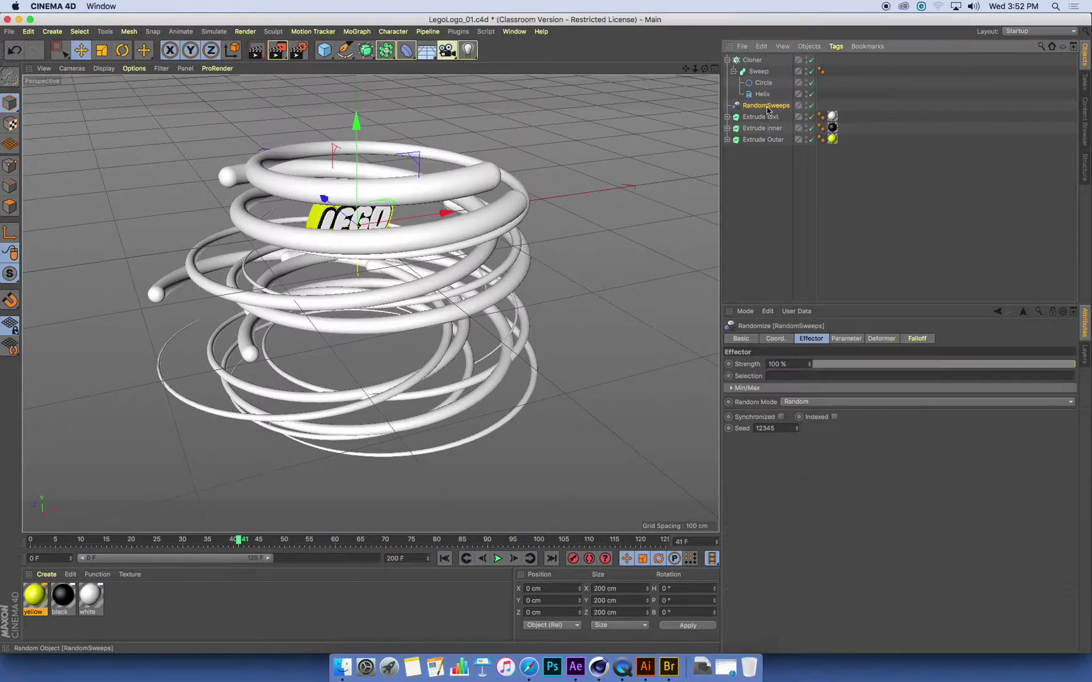
pyautogui.doubleClick(40, 600)
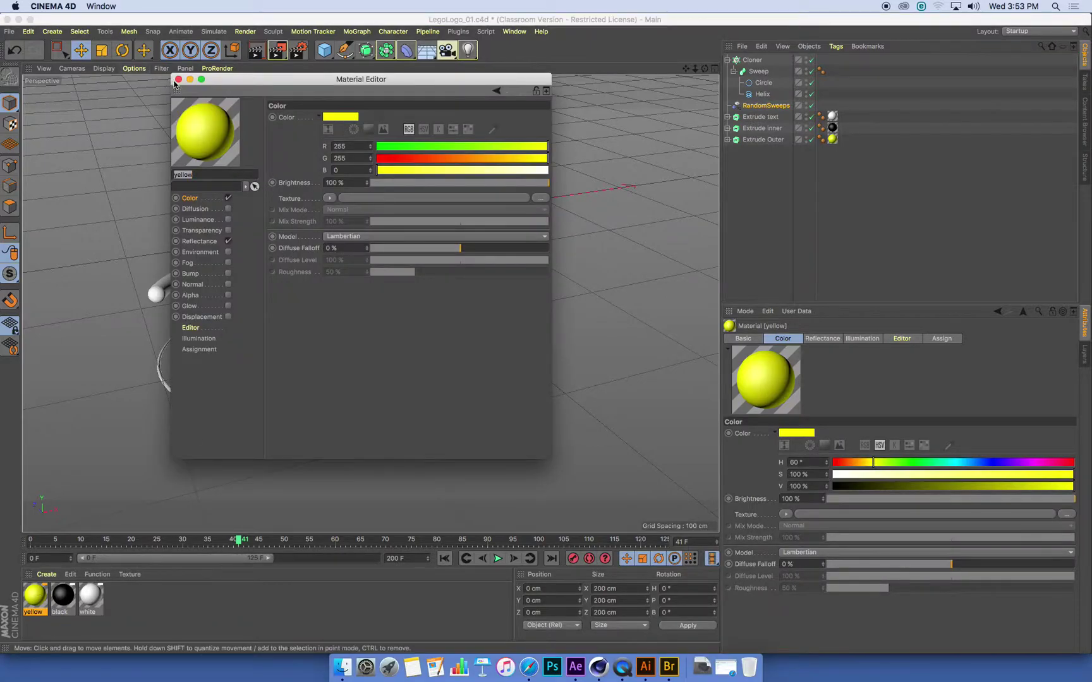
pyautogui.click(177, 80)
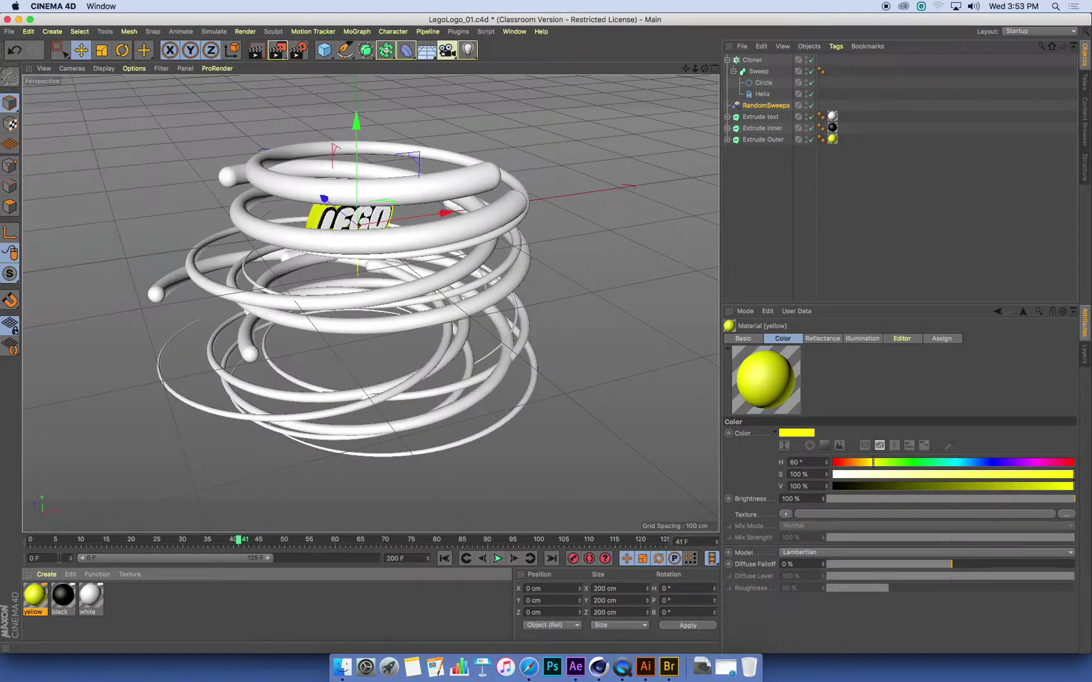
# Create a new standard material and open it in the Material Editor
pyautogui.click(48, 576)
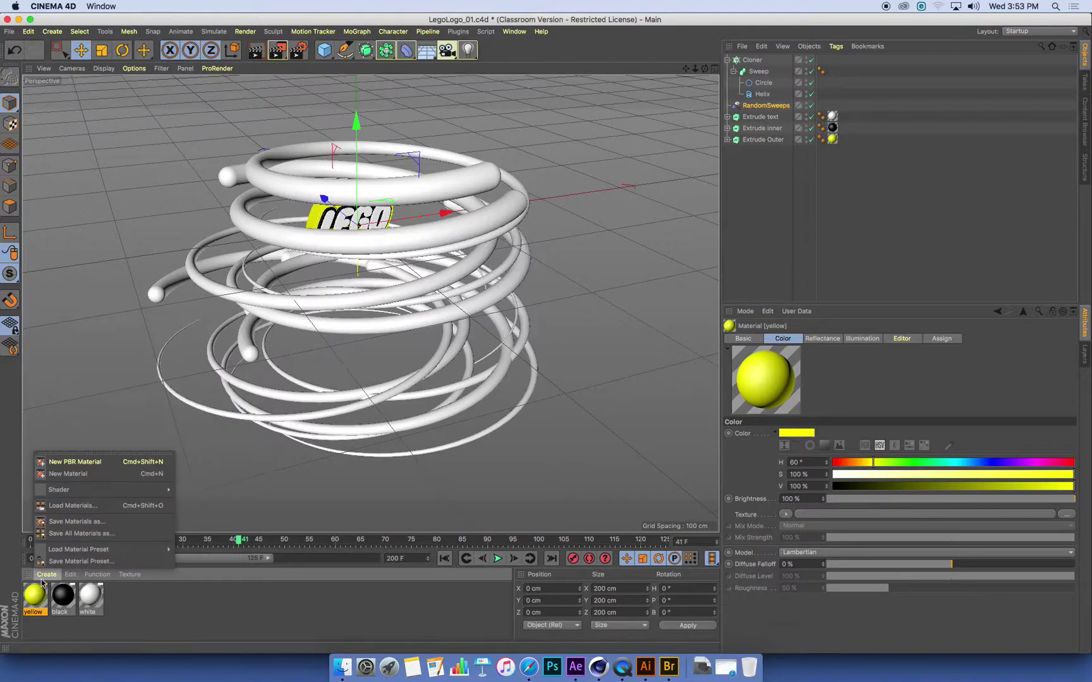
pyautogui.click(46, 480)
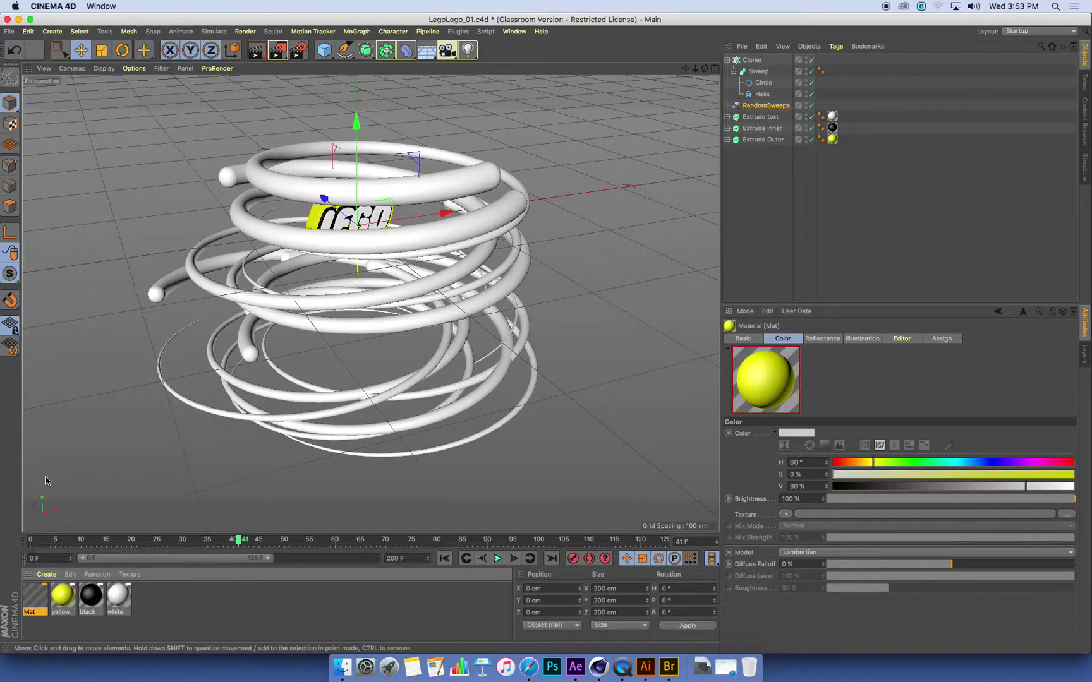
pyautogui.doubleClick(38, 597)
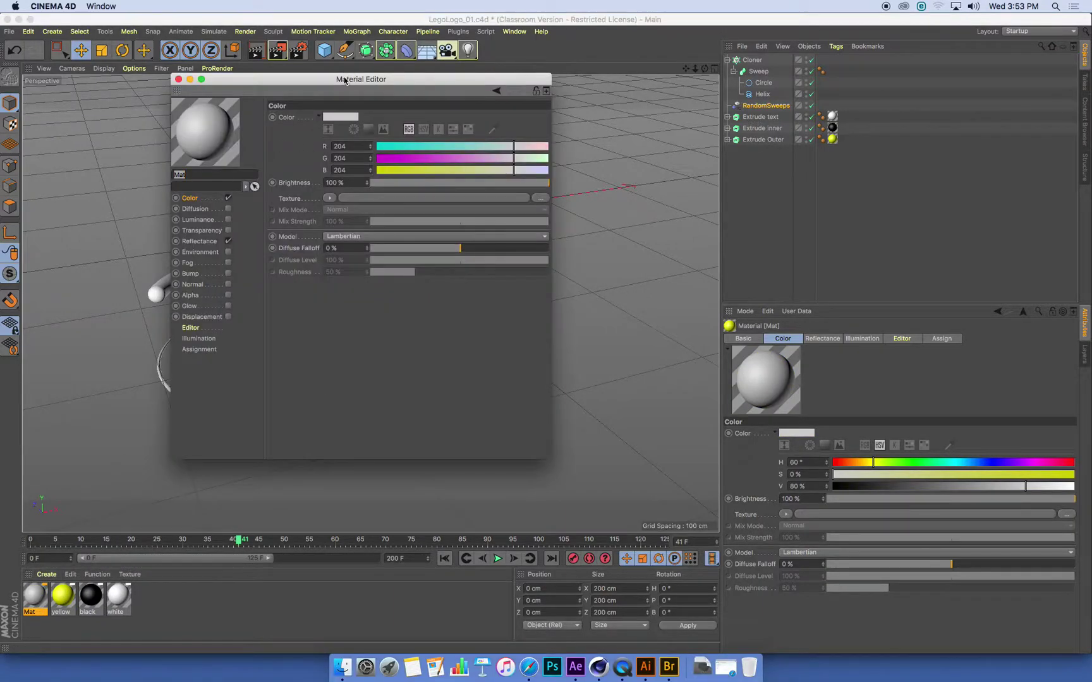
pyautogui.moveTo(346, 82); pyautogui.dragTo(401, 85)
# Set the new material's base color to green with RGB 50, 172, 33
pyautogui.click(250, 207)
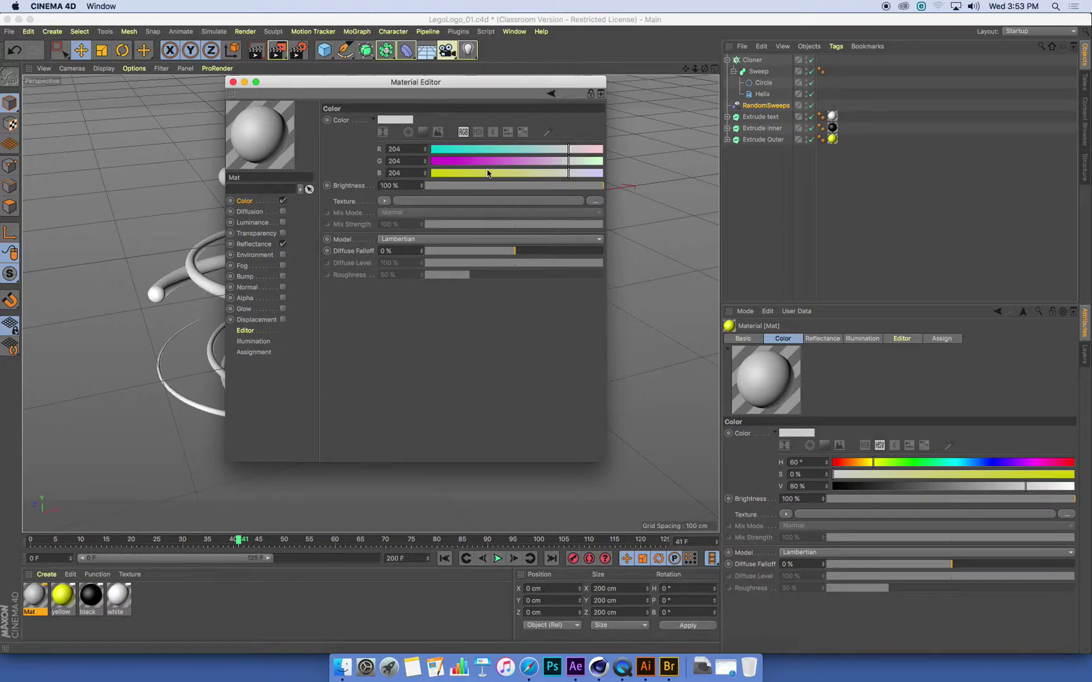
pyautogui.moveTo(500, 152); pyautogui.dragTo(464, 149)
pyautogui.moveTo(568, 162); pyautogui.dragTo(453, 173)
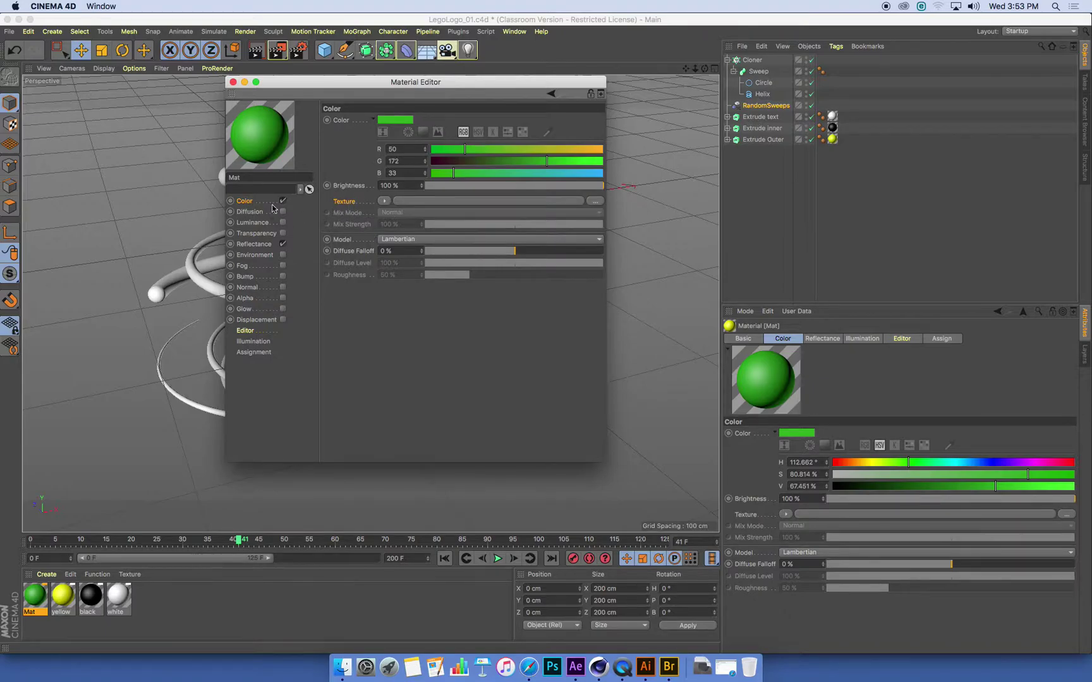
# Load a MoGraph Multi Shader as the Color channel's texture and assign a Color shader to its Texture 1
pyautogui.click(384, 201)
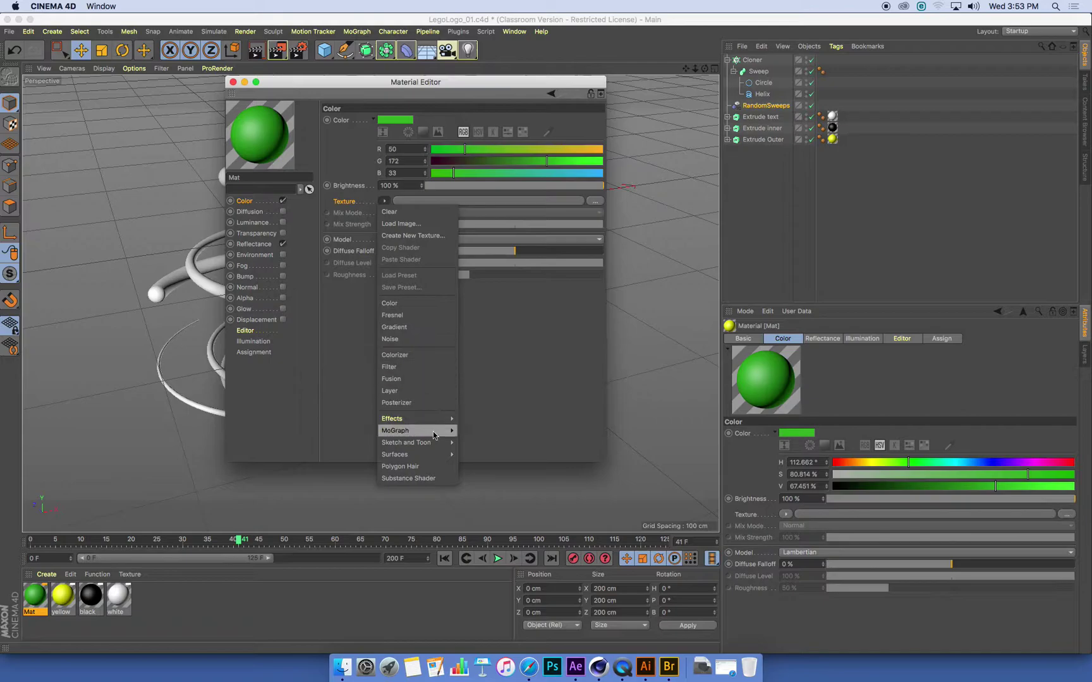
pyautogui.moveTo(432, 432)
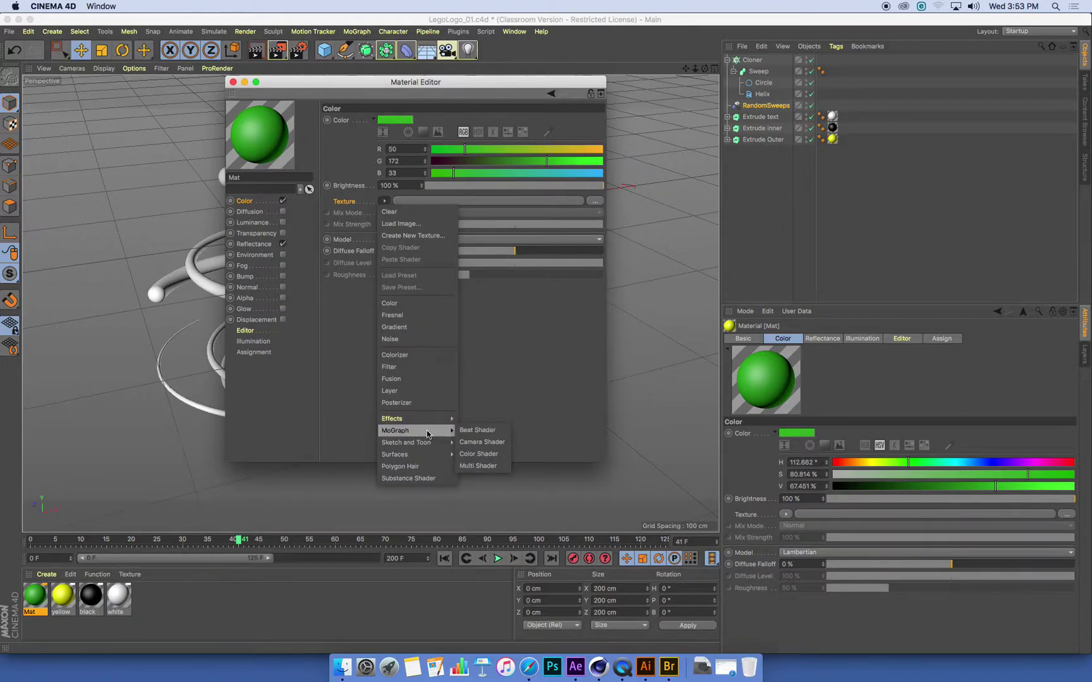
pyautogui.click(490, 468)
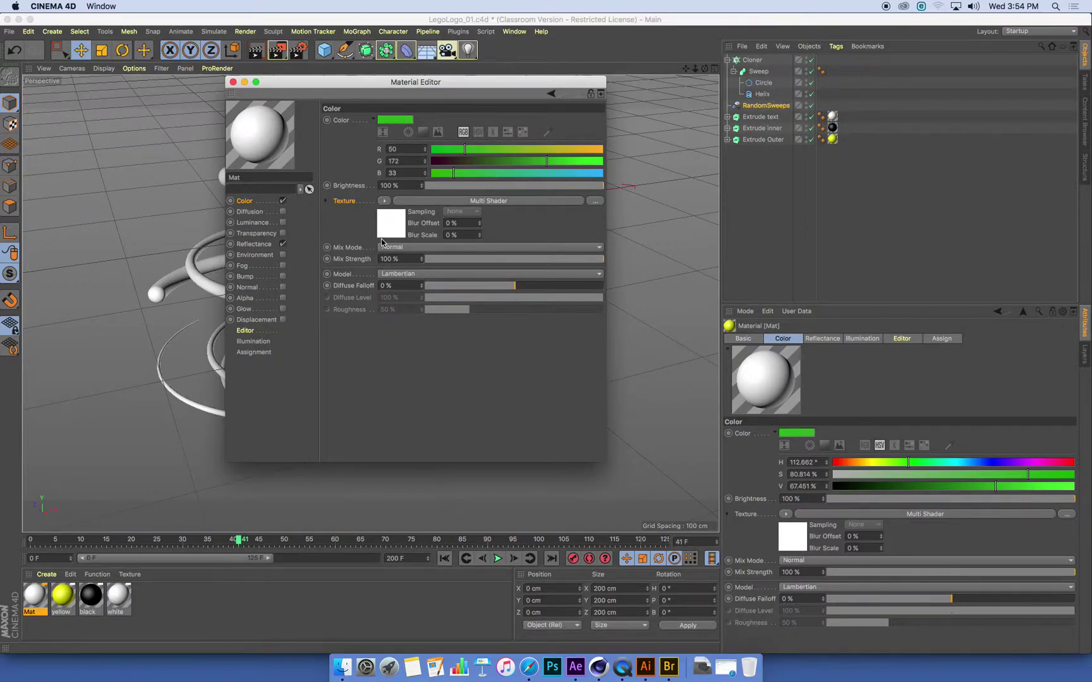
pyautogui.click(488, 203)
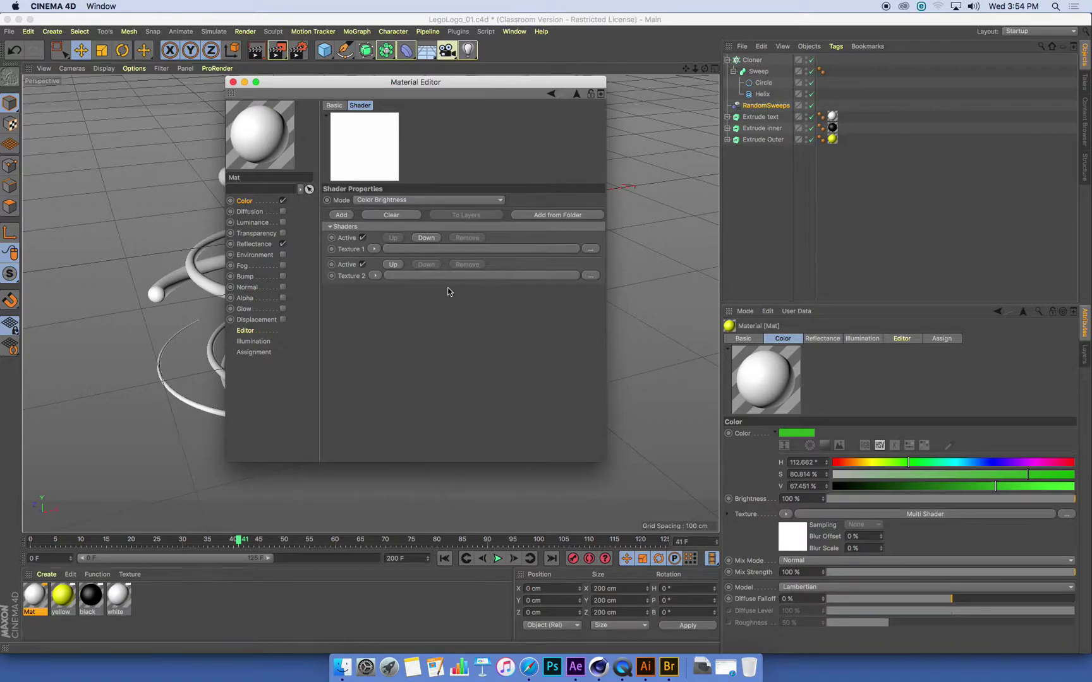
pyautogui.click(374, 248)
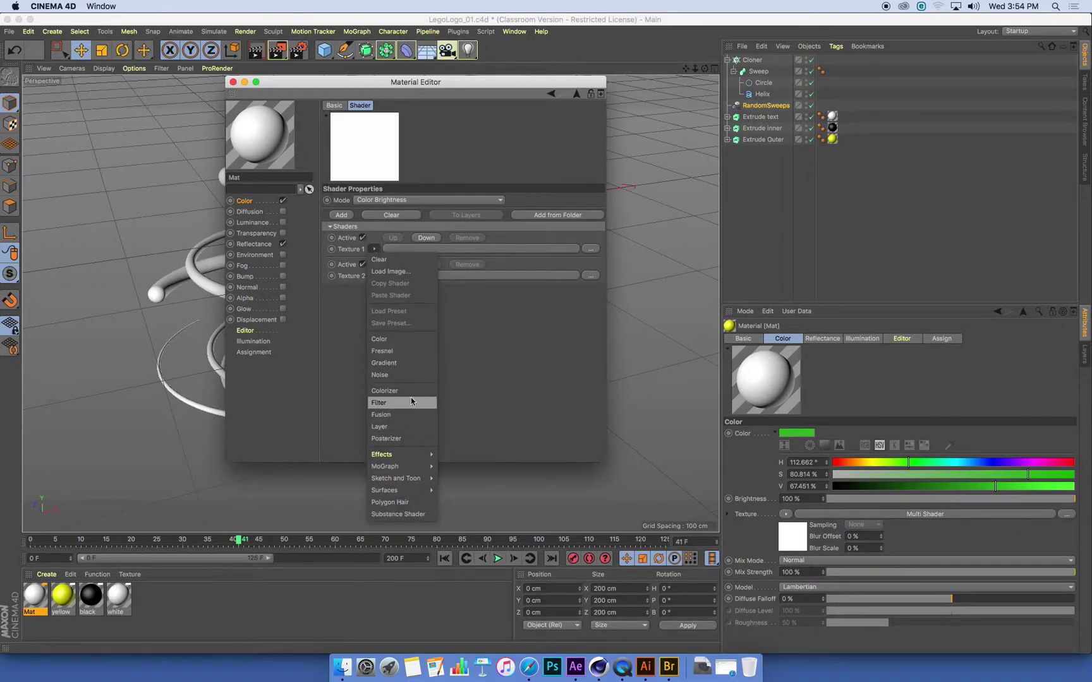
pyautogui.click(383, 341)
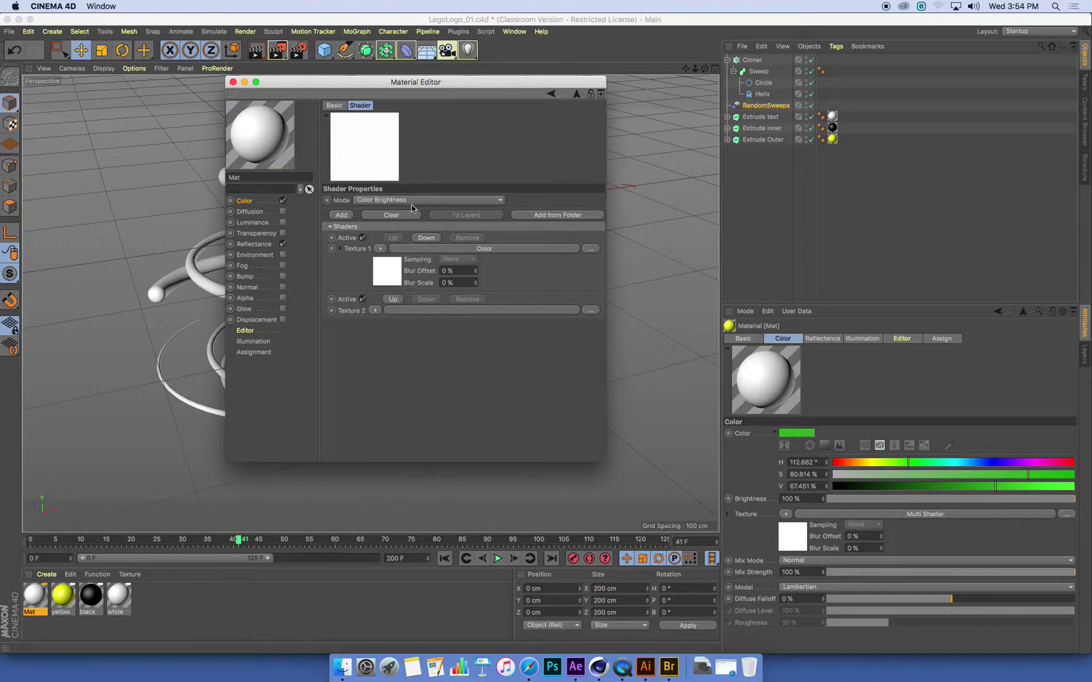
# Set the Texture 1 color to violet-blue in HSV mode with hue 247°, saturation 72% and value 100%
pyautogui.click(389, 275)
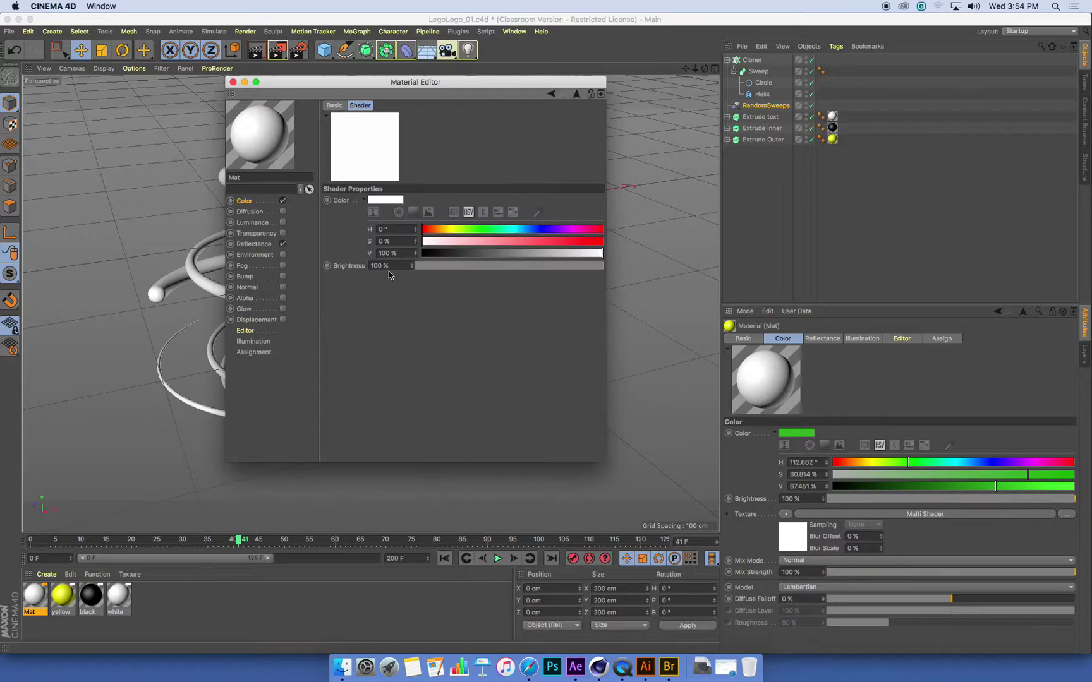
pyautogui.click(453, 215)
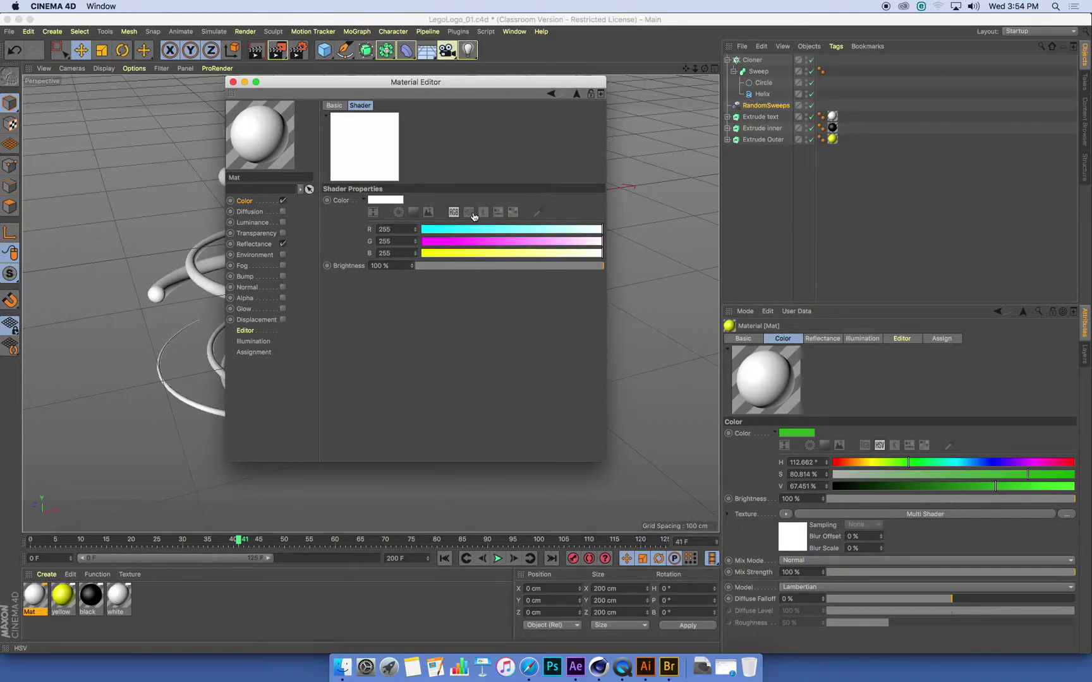
pyautogui.click(469, 214)
pyautogui.click(454, 213)
pyautogui.click(467, 214)
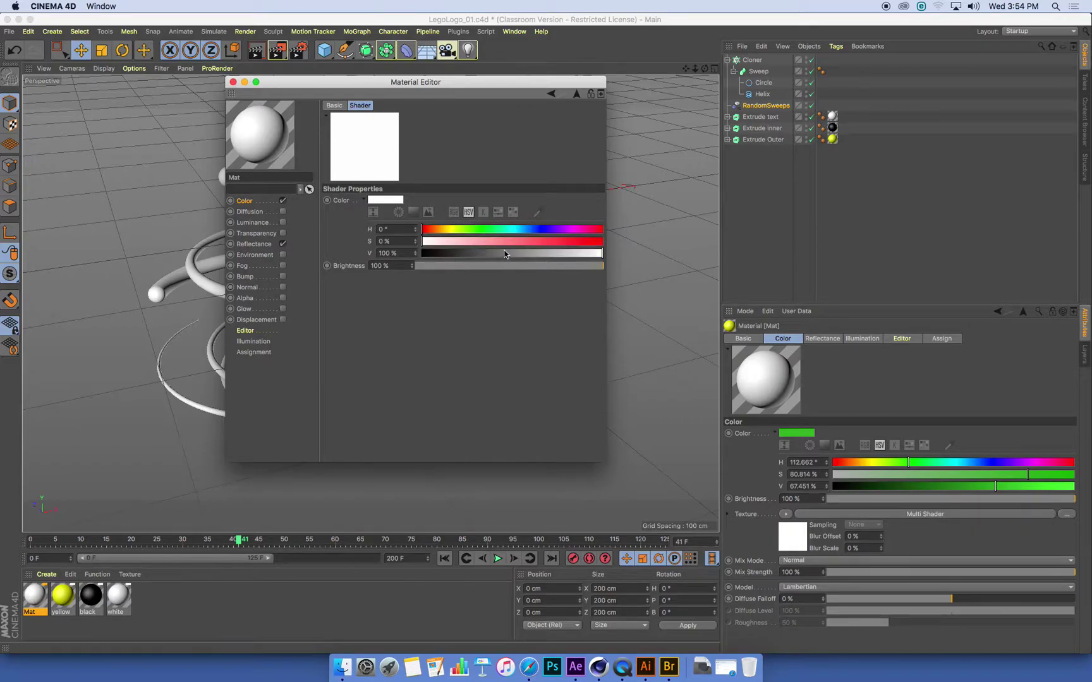
pyautogui.click(546, 228)
pyautogui.click(576, 242)
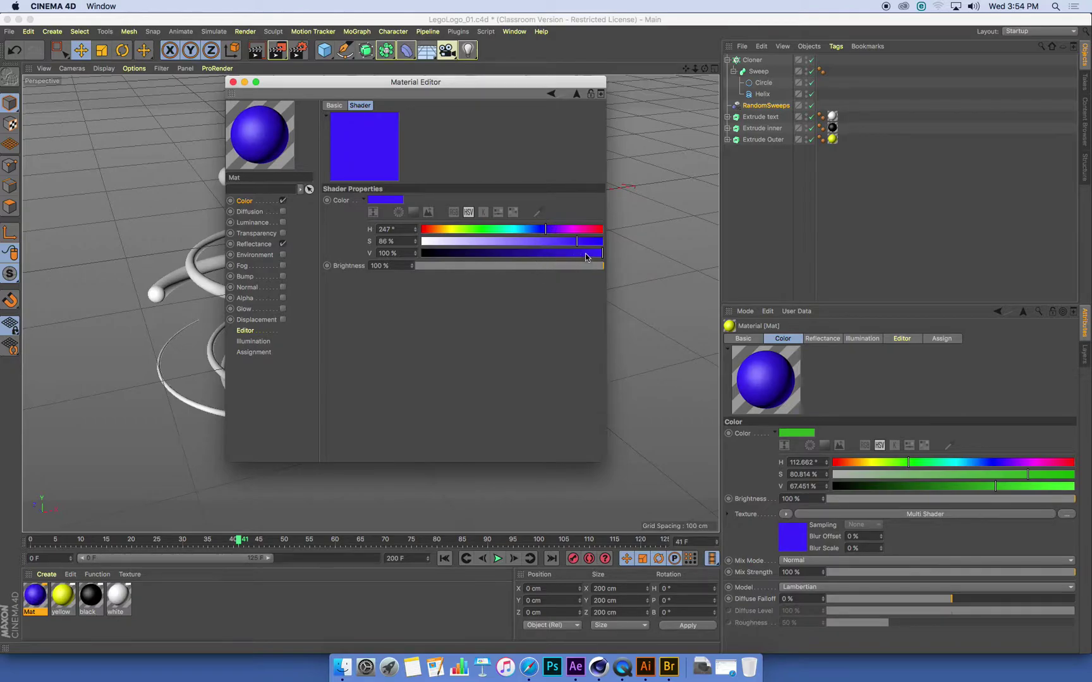
pyautogui.click(549, 242)
pyautogui.click(552, 243)
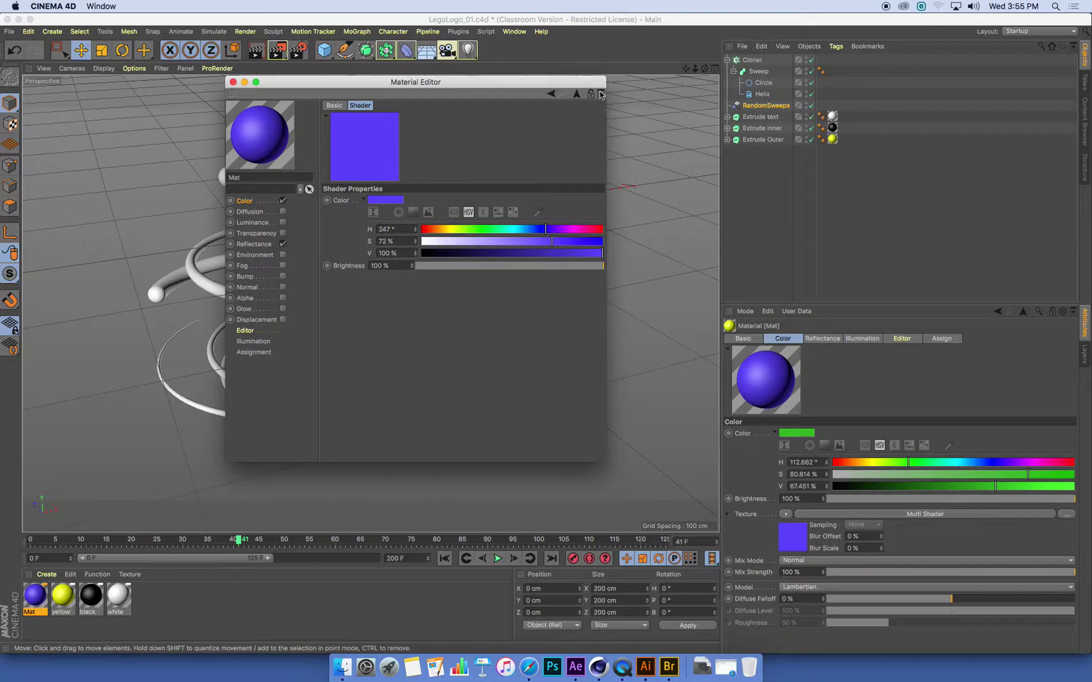
# Return to the material's Color channel and set the base color to black with RGB 0, 0, 0
pyautogui.click(578, 96)
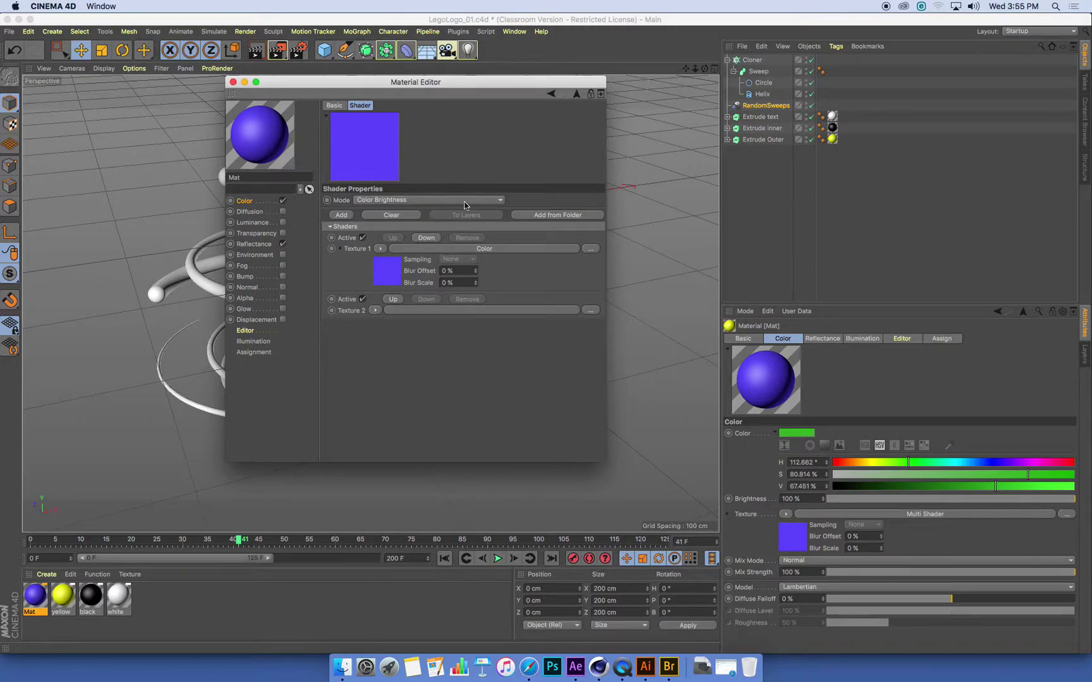
pyautogui.click(575, 94)
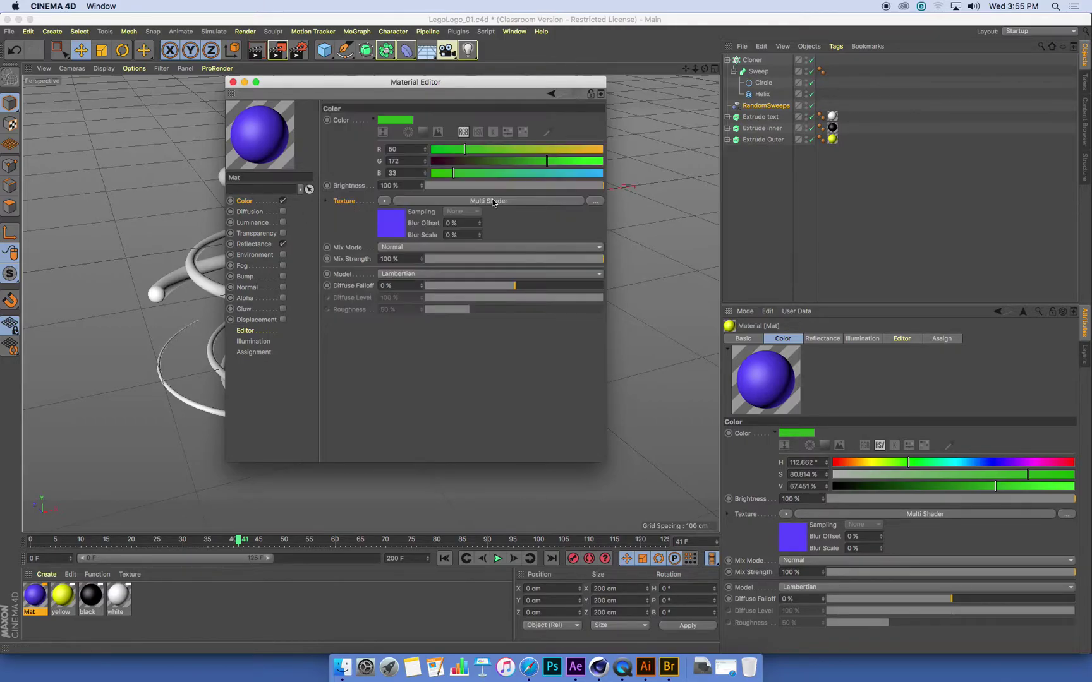
pyautogui.moveTo(450, 158); pyautogui.dragTo(430, 173)
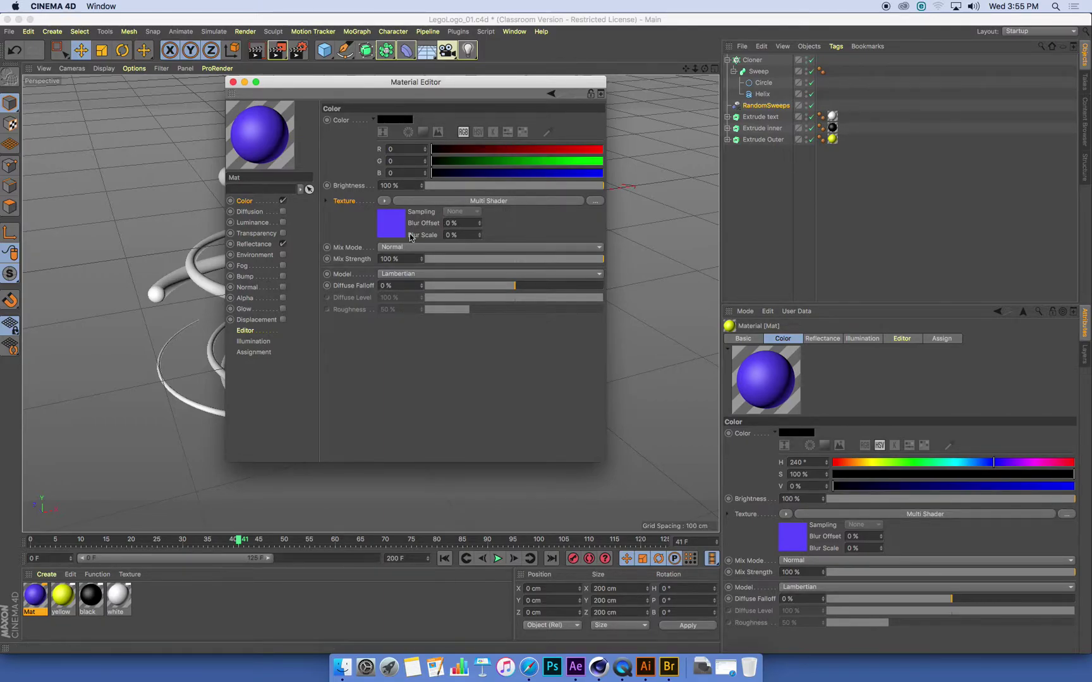
# Assign a Color shader to the Multi Shader's Texture 2 and set it to green with hue 113°, saturation 83% and value 87%
pyautogui.click(498, 202)
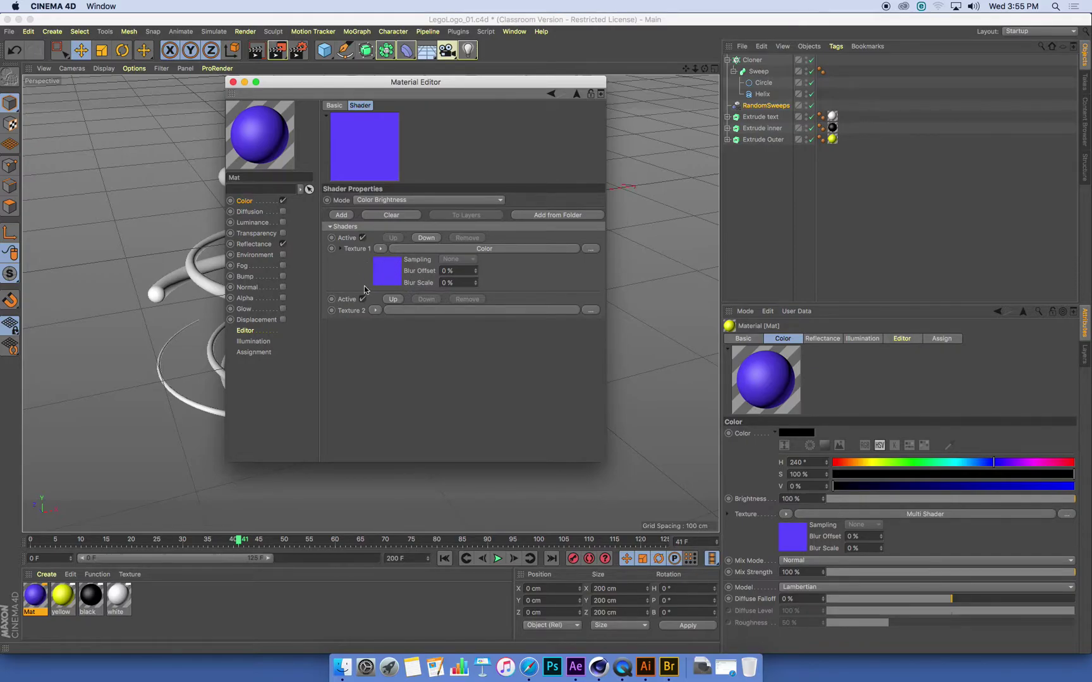
pyautogui.click(376, 310)
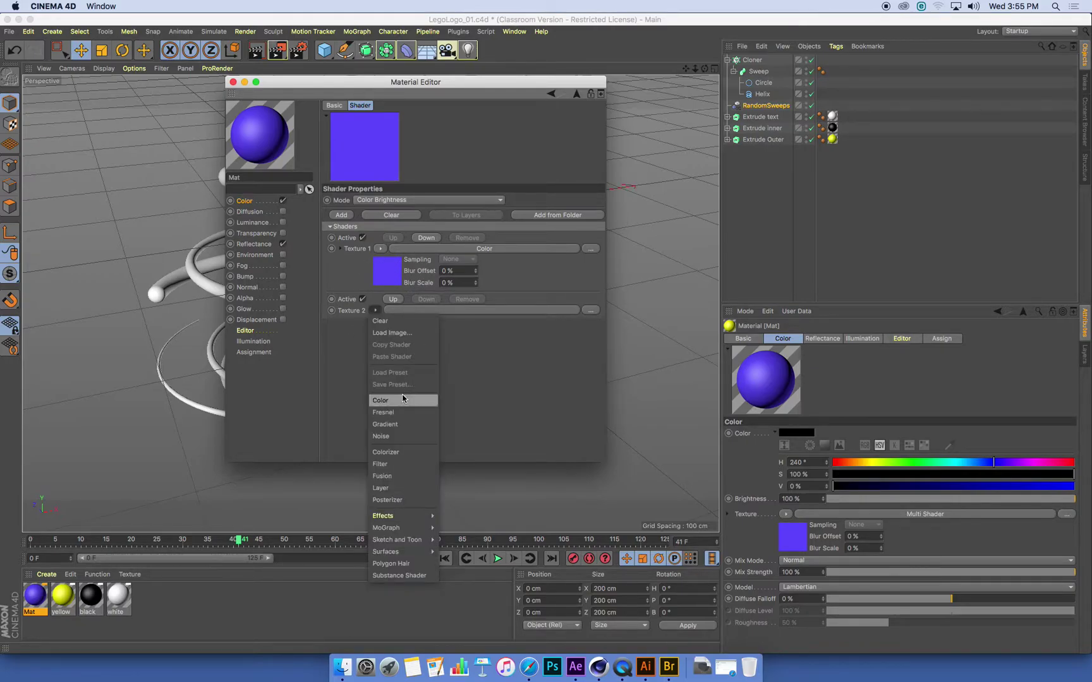
pyautogui.click(401, 401)
pyautogui.click(389, 333)
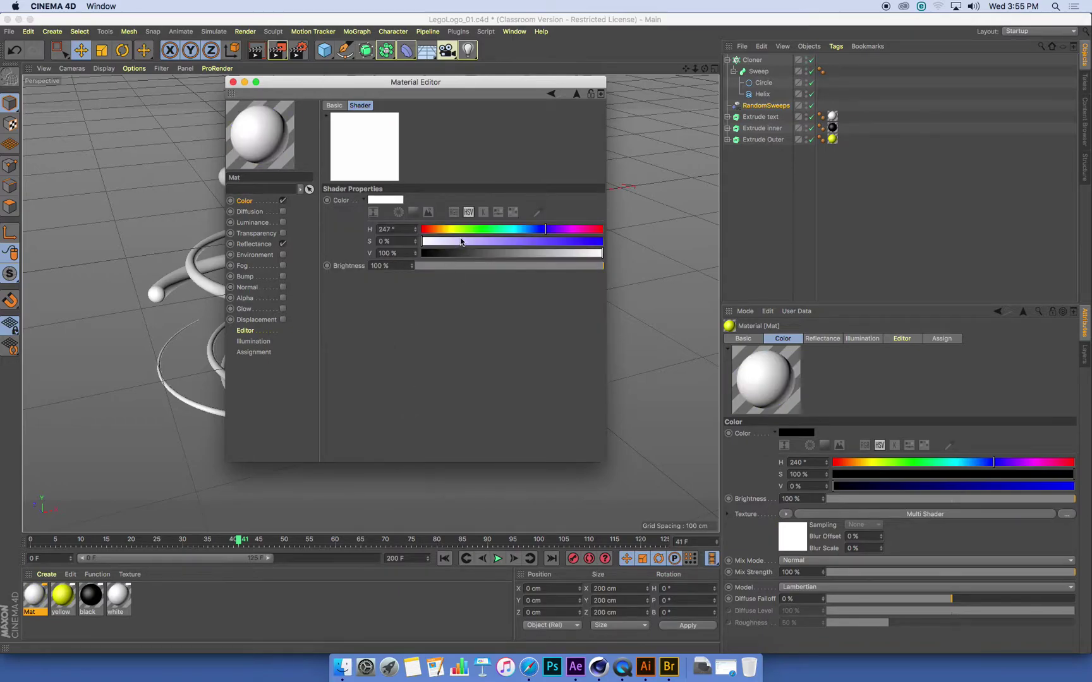
pyautogui.click(478, 229)
pyautogui.click(573, 241)
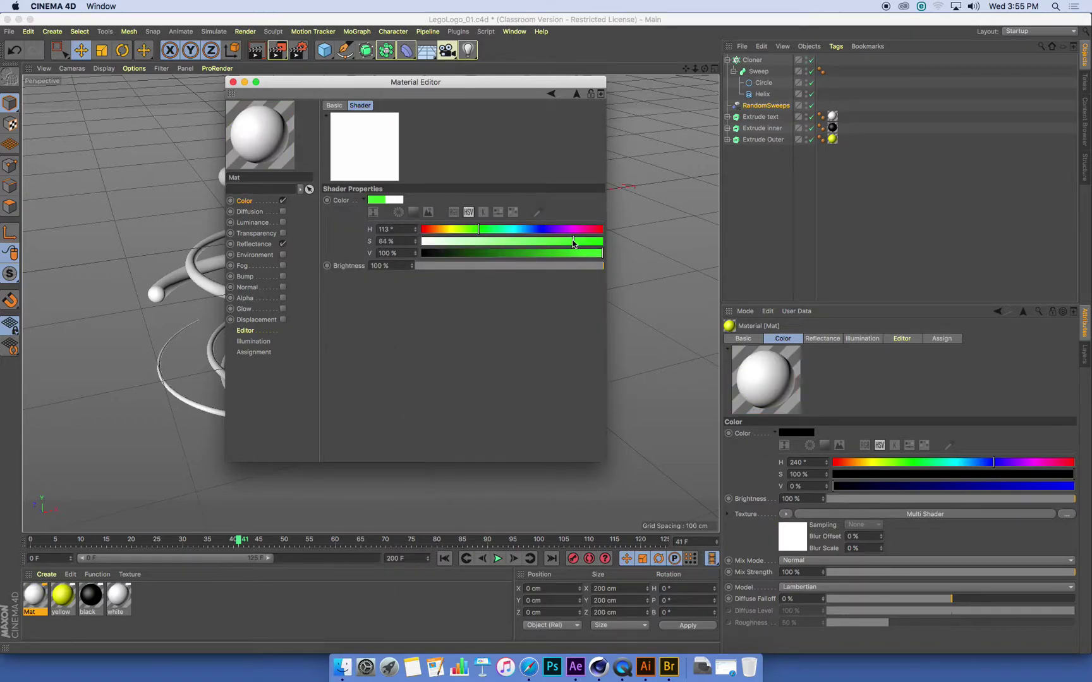
pyautogui.click(579, 253)
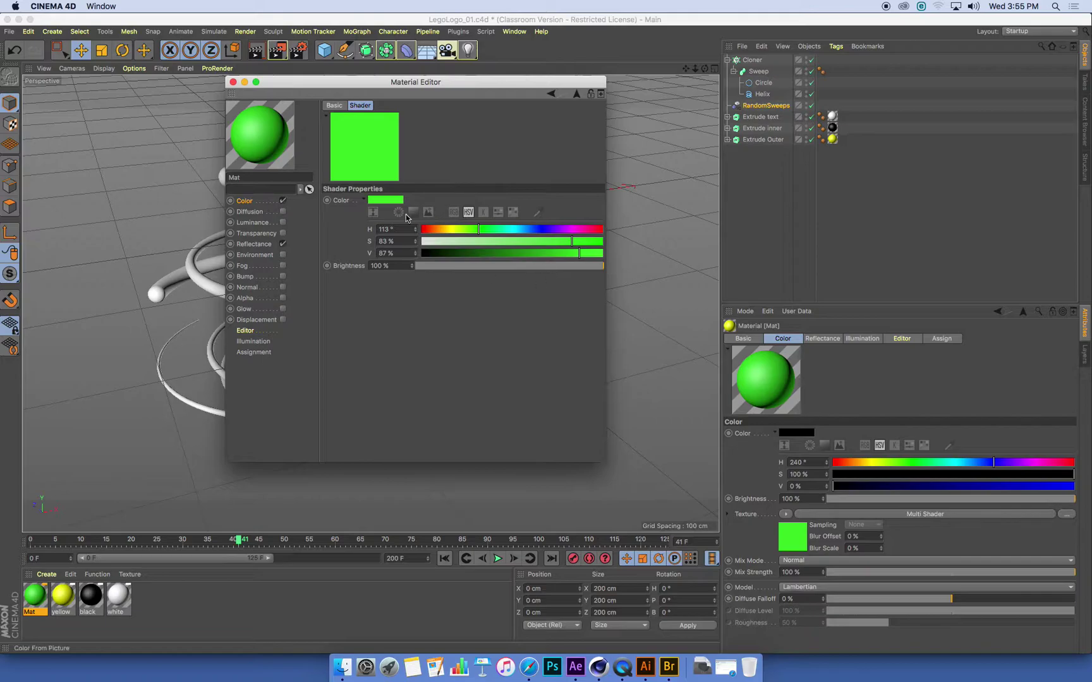
pyautogui.click(577, 94)
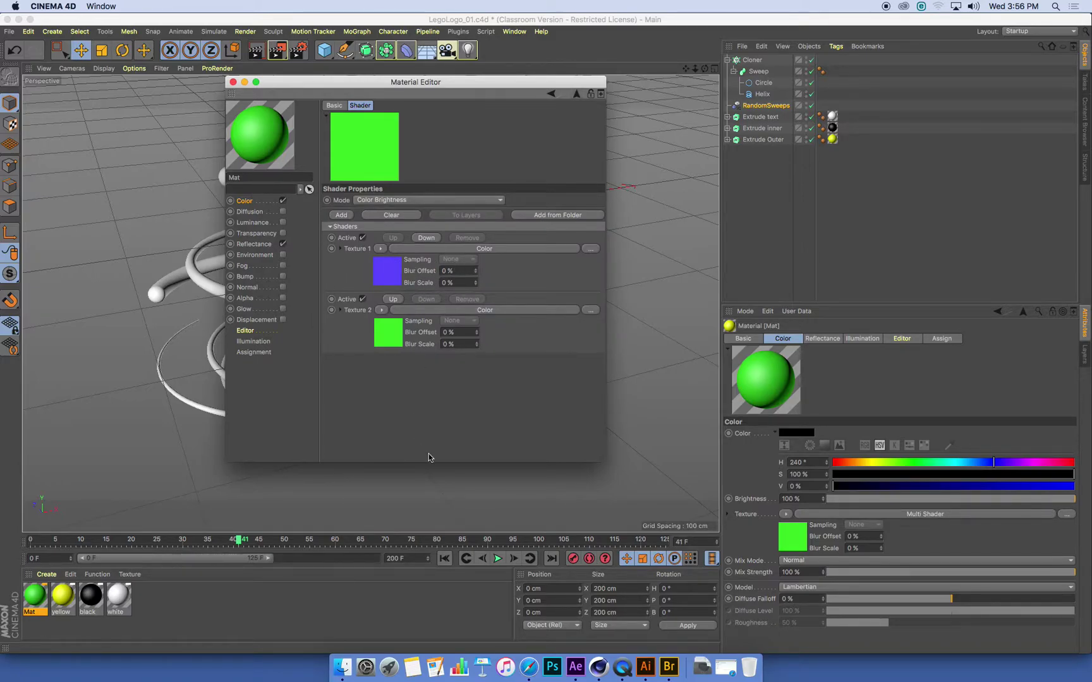
# Enlarge the Material Editor window and add a third texture slot with a Color shader to the Multi Shader
pyautogui.moveTo(434, 462); pyautogui.dragTo(433, 651)
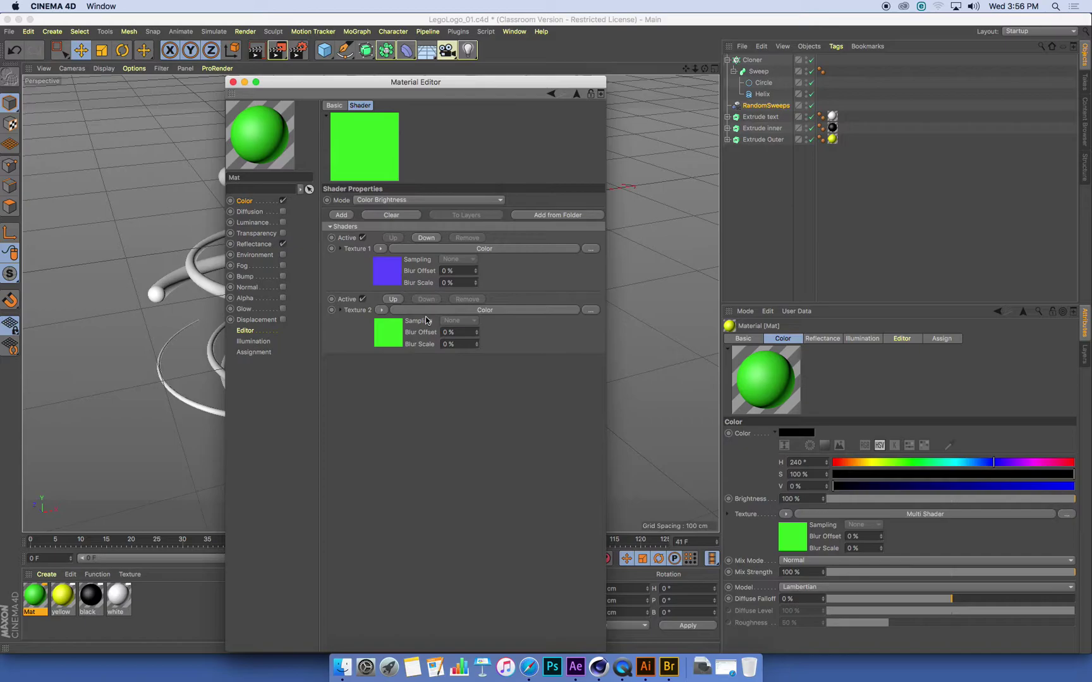
pyautogui.moveTo(416, 93); pyautogui.dragTo(387, 74)
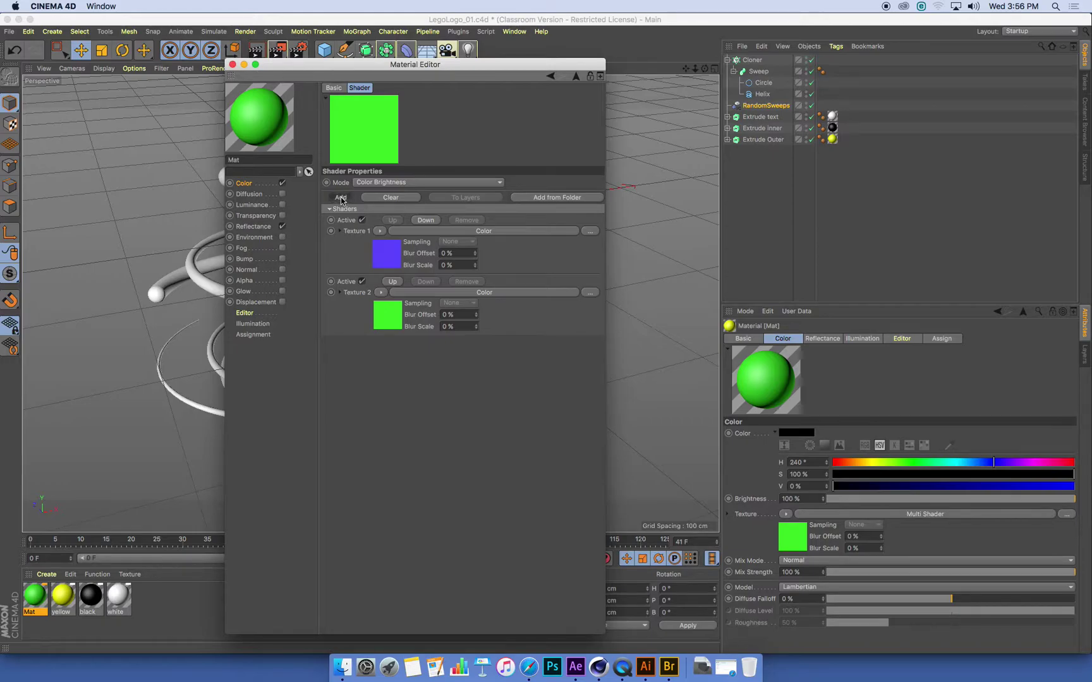
pyautogui.click(341, 197)
pyautogui.click(374, 354)
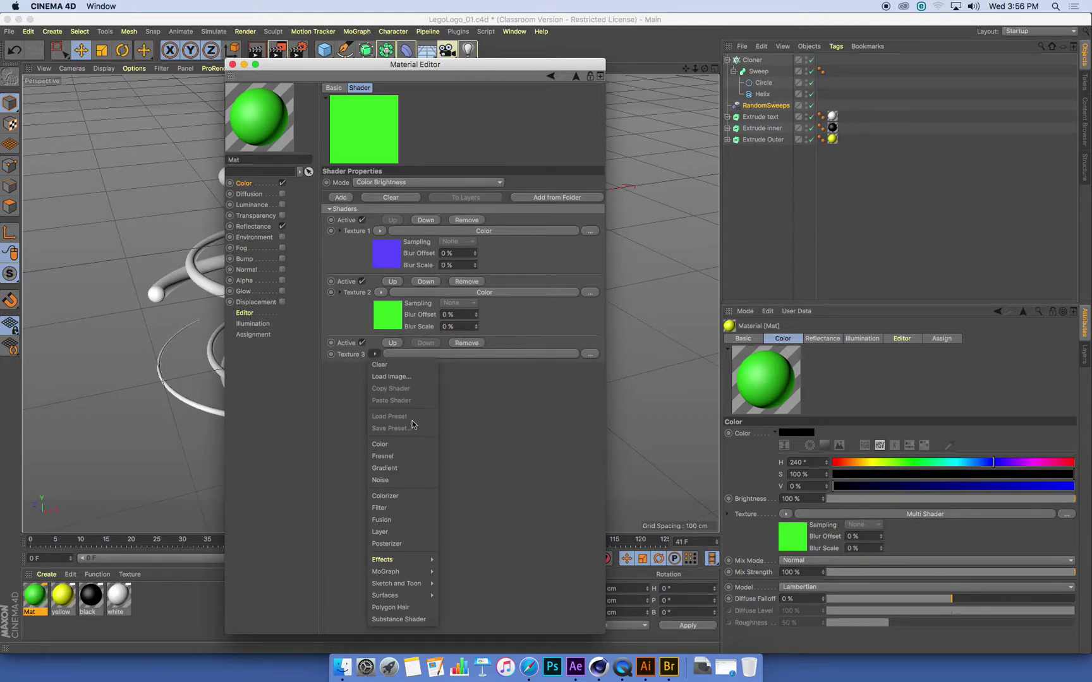
pyautogui.click(400, 443)
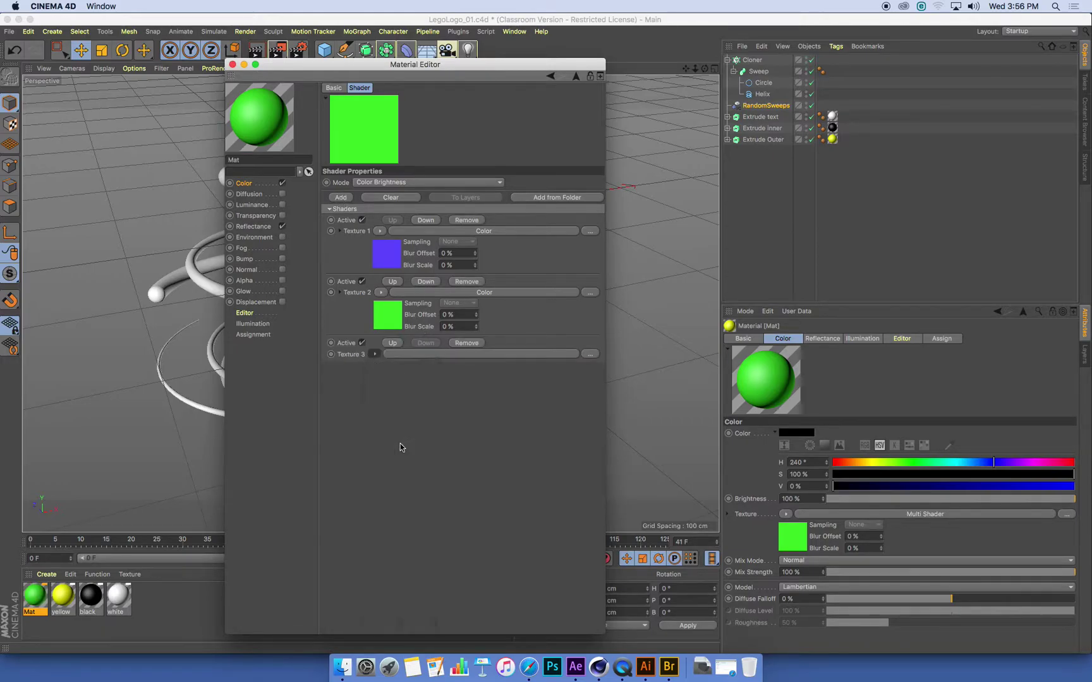
# Add three more texture slots to the Multi Shader and assign a Color shader to Texture 4
pyautogui.click(343, 198)
pyautogui.click(343, 198)
pyautogui.click(343, 197)
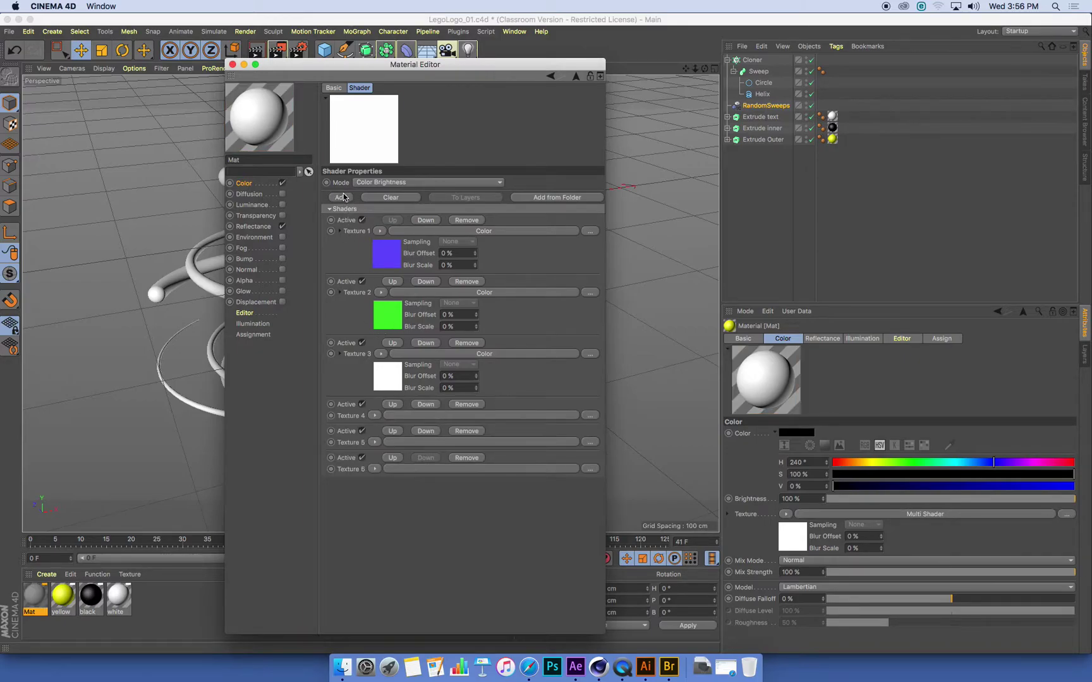
pyautogui.click(374, 415)
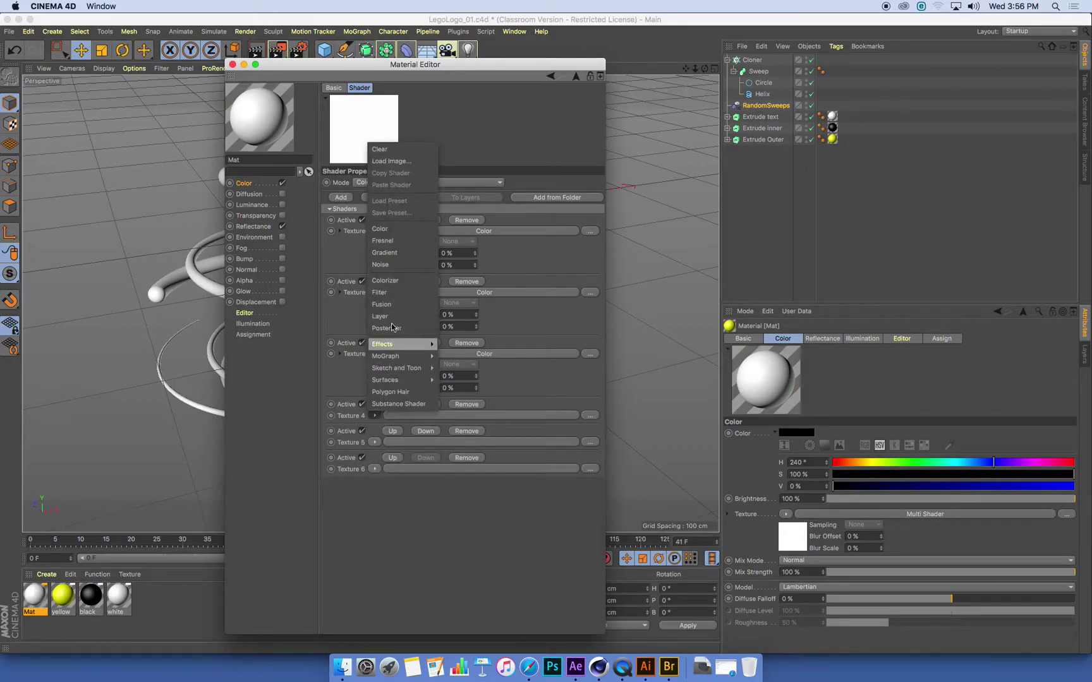
pyautogui.click(391, 232)
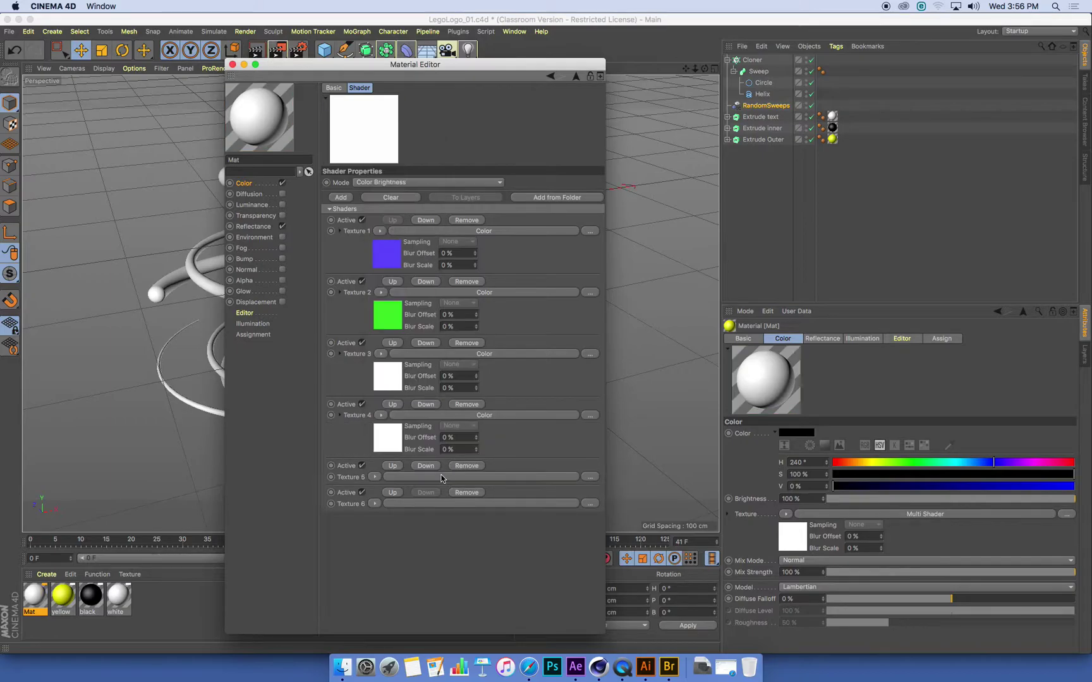
# Assign Color shaders to Texture 5 and Texture 6 and move the Material Editor window up
pyautogui.click(378, 478)
pyautogui.click(412, 295)
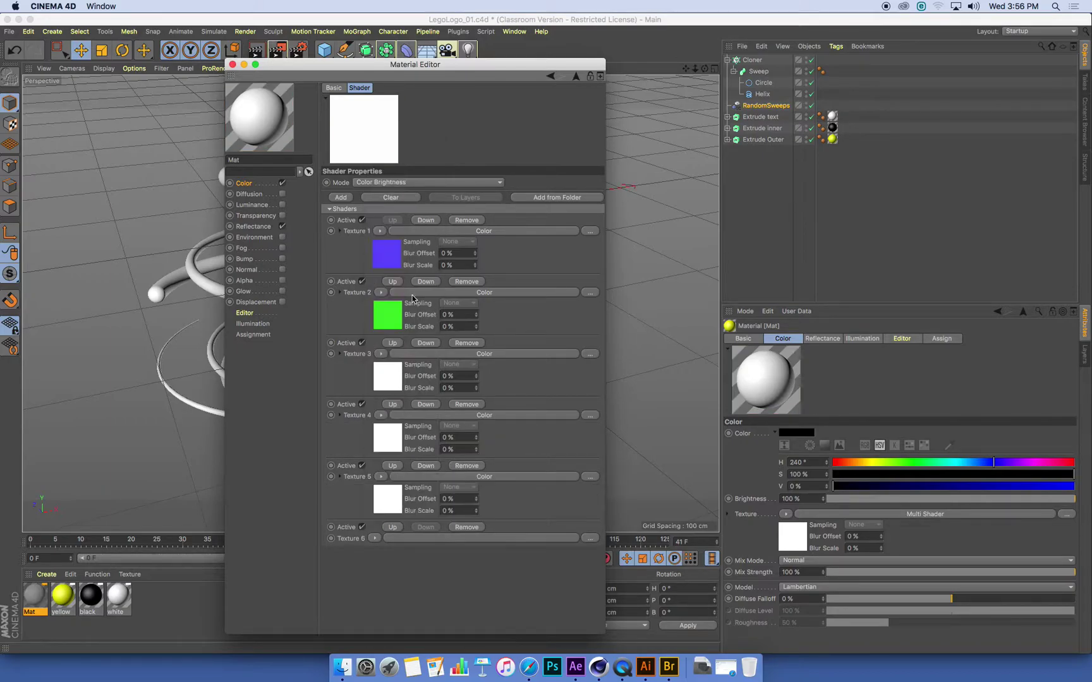
pyautogui.click(381, 538)
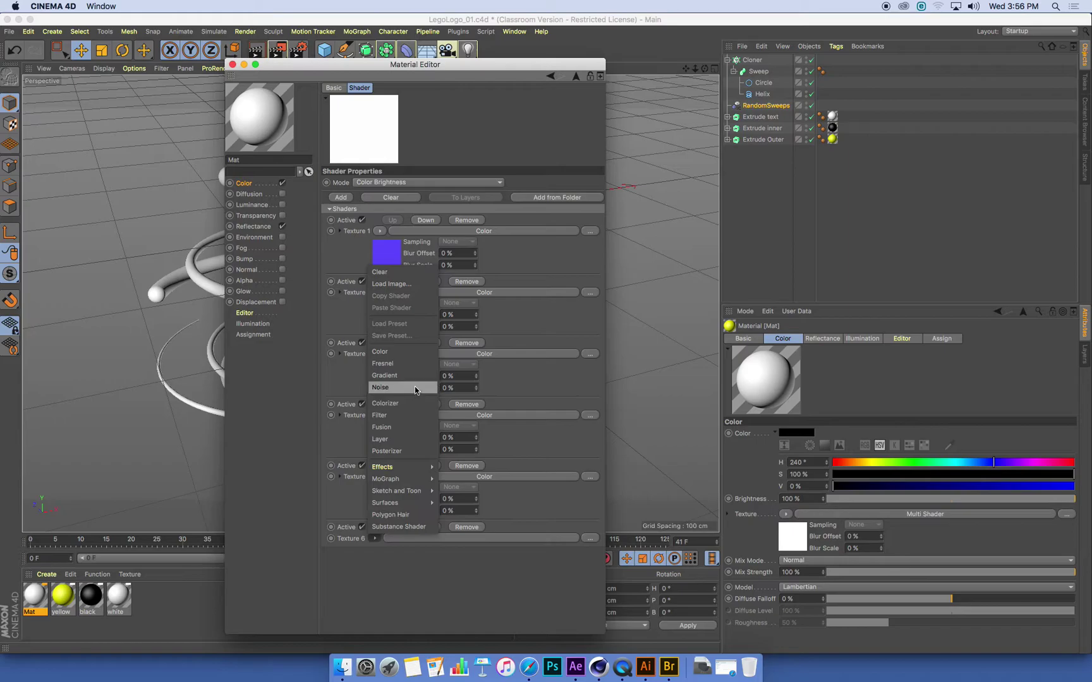
pyautogui.click(412, 350)
pyautogui.moveTo(475, 65); pyautogui.dragTo(475, 27)
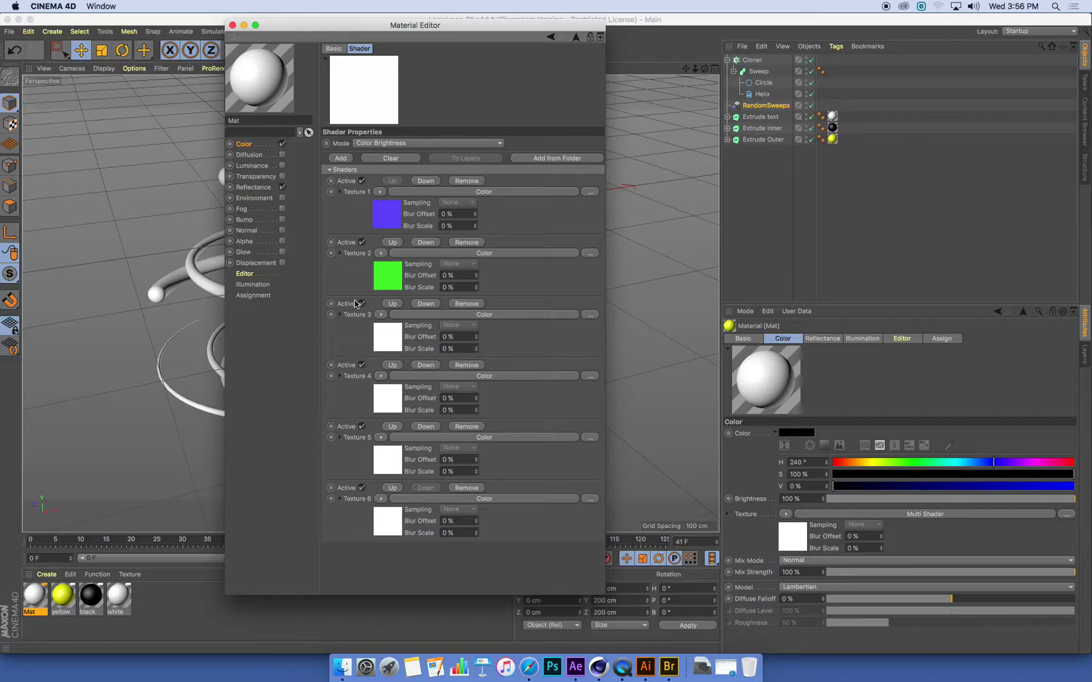
# Set Texture 3's Color shader to orange with hue 19°, saturation about 85% and value 100%
pyautogui.click(393, 341)
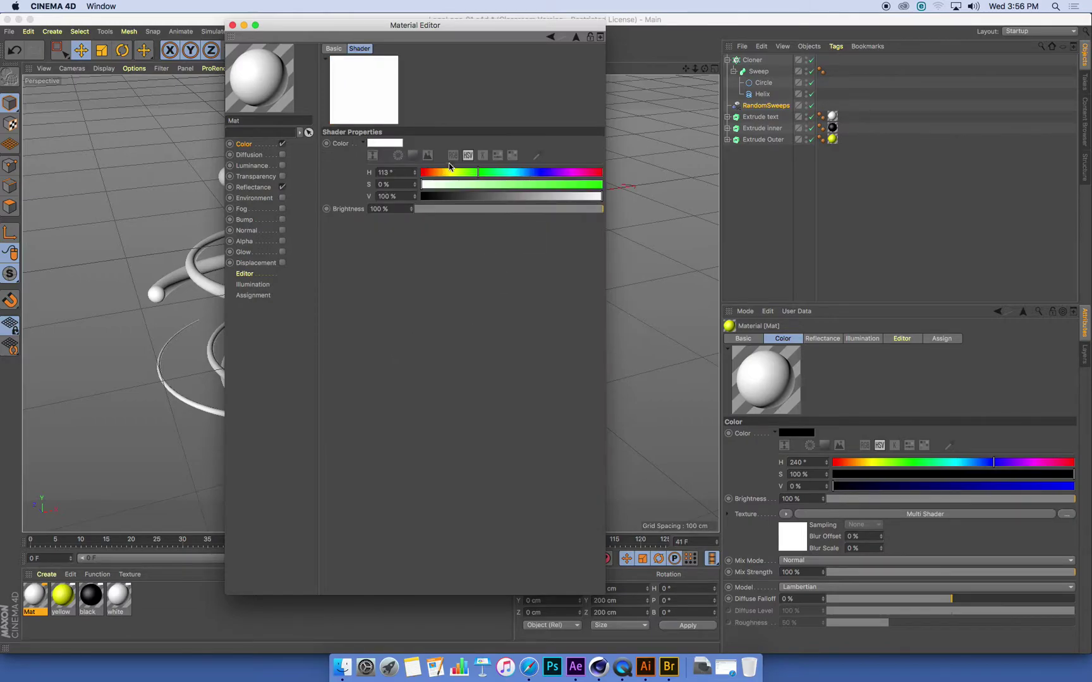
pyautogui.click(430, 172)
pyautogui.click(574, 184)
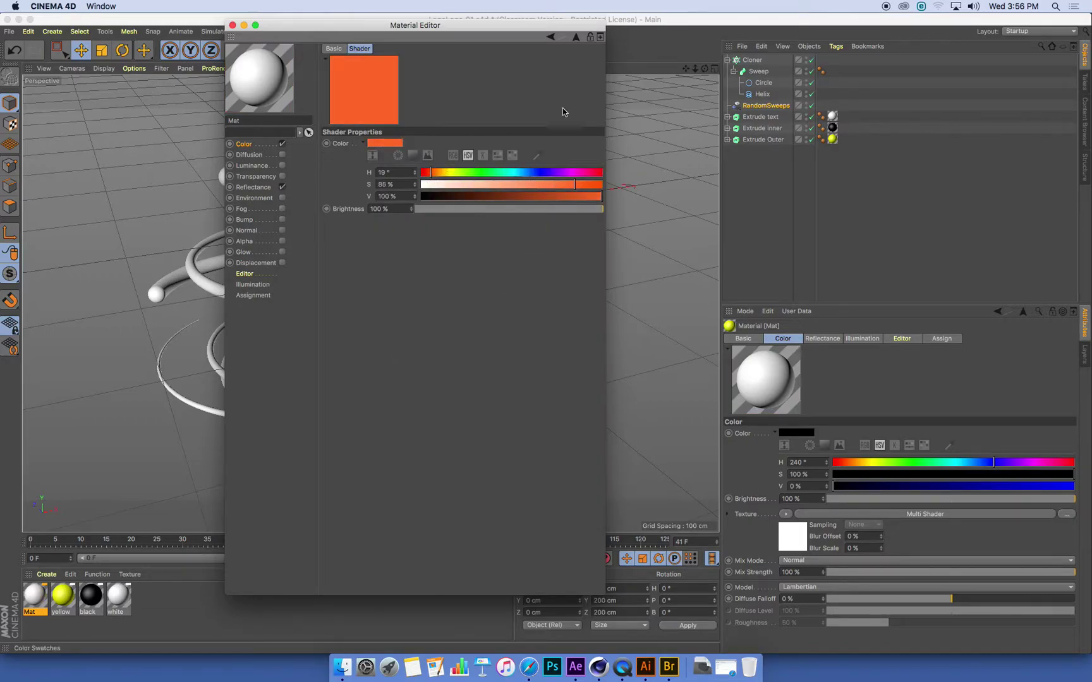
pyautogui.click(576, 38)
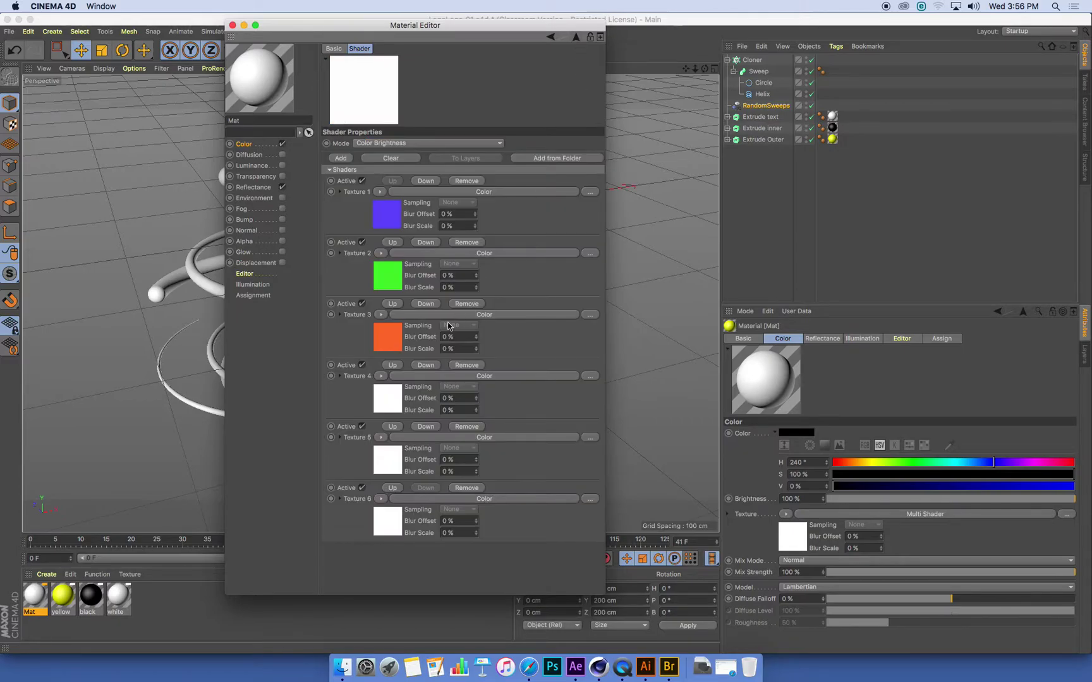
# Set Texture 4's Color shader to magenta with hue 309°, saturation about 75% and value 69%
pyautogui.click(397, 398)
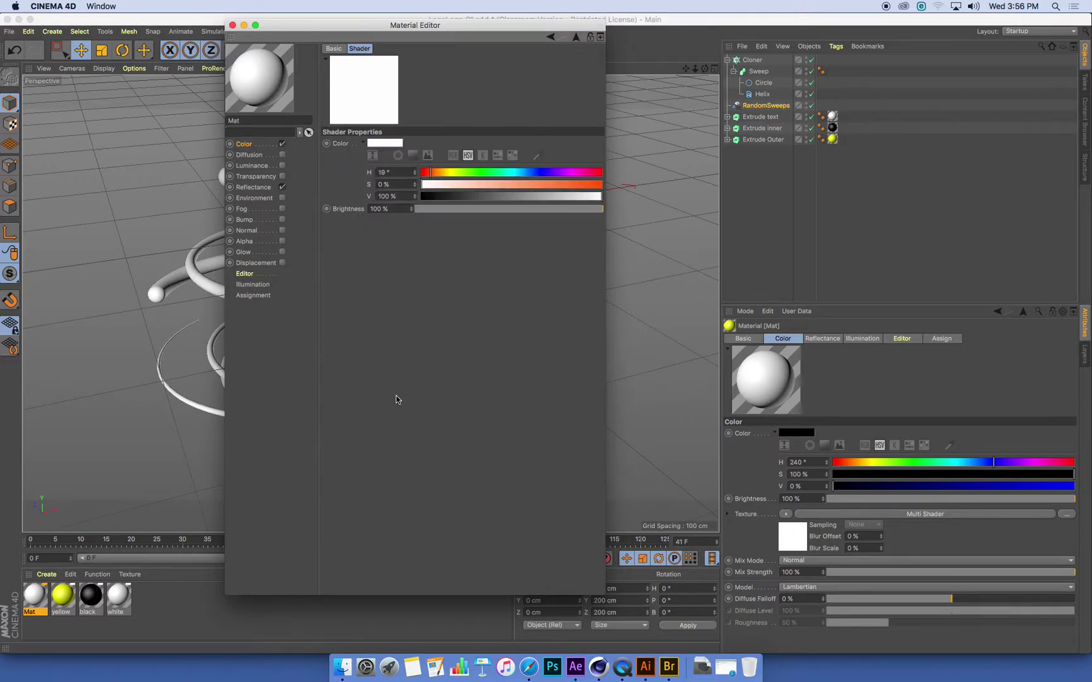
pyautogui.click(576, 172)
pyautogui.moveTo(570, 184); pyautogui.dragTo(556, 184)
pyautogui.click(546, 196)
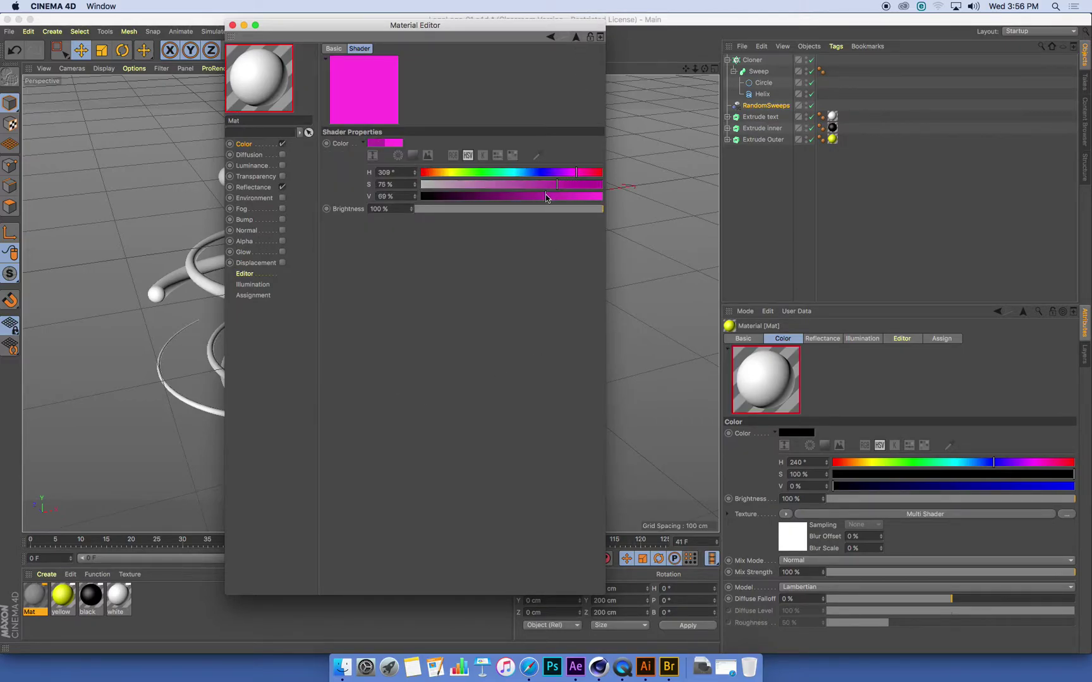
pyautogui.click(574, 39)
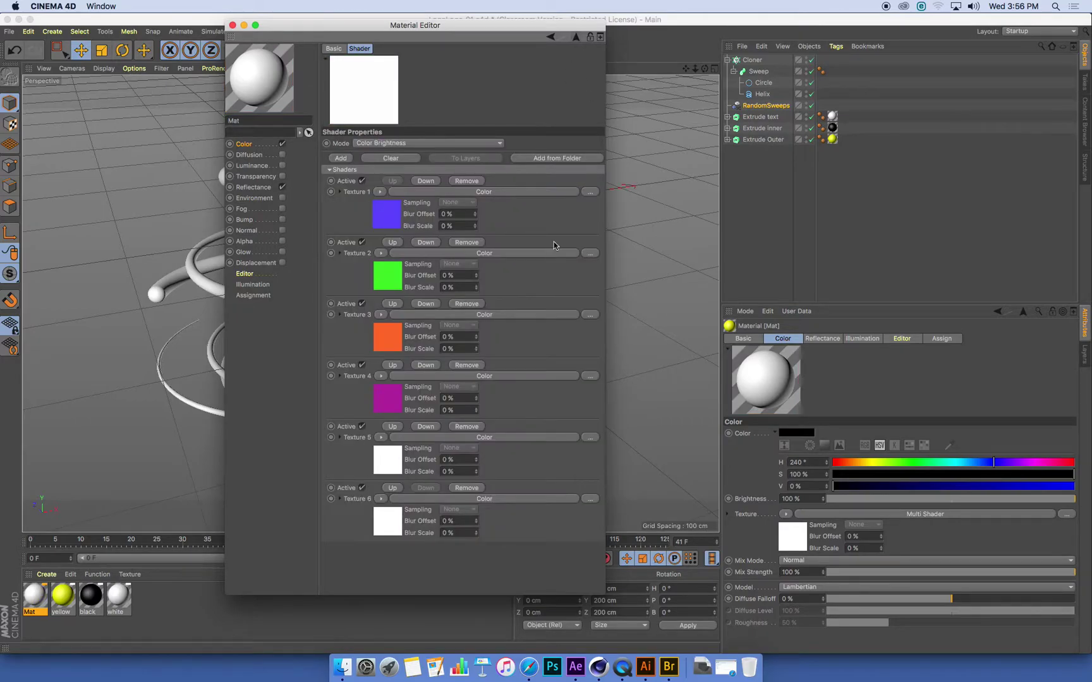
# Set Texture 5's Color shader to a strongly saturated yellow with hue 62°
pyautogui.click(388, 462)
pyautogui.click(452, 173)
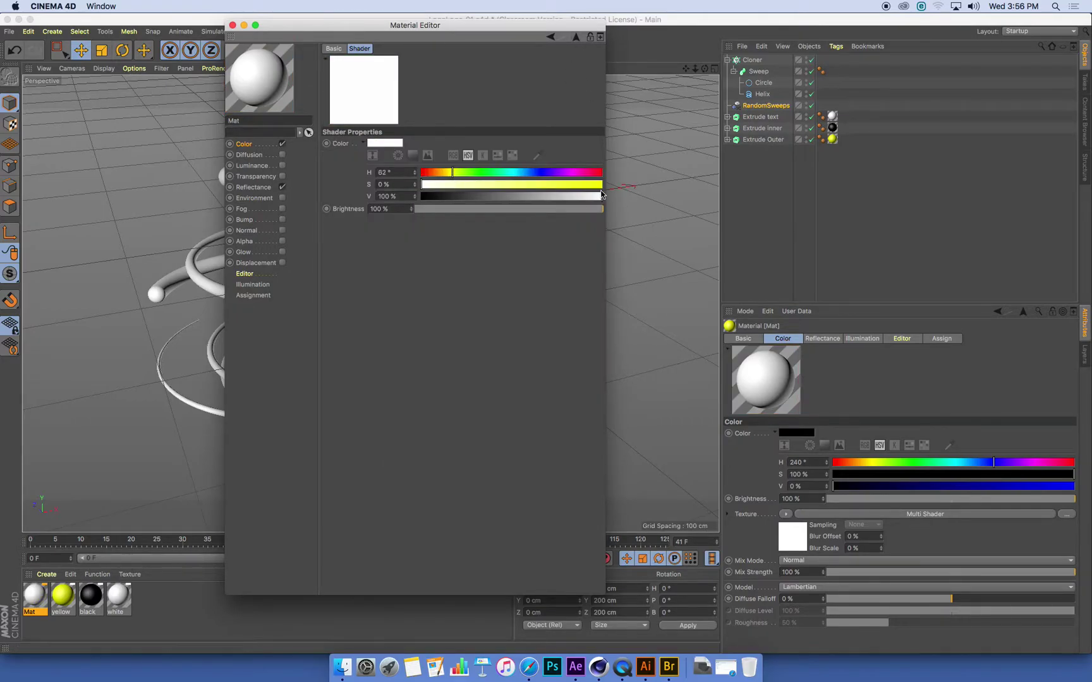
pyautogui.click(600, 184)
pyautogui.click(576, 38)
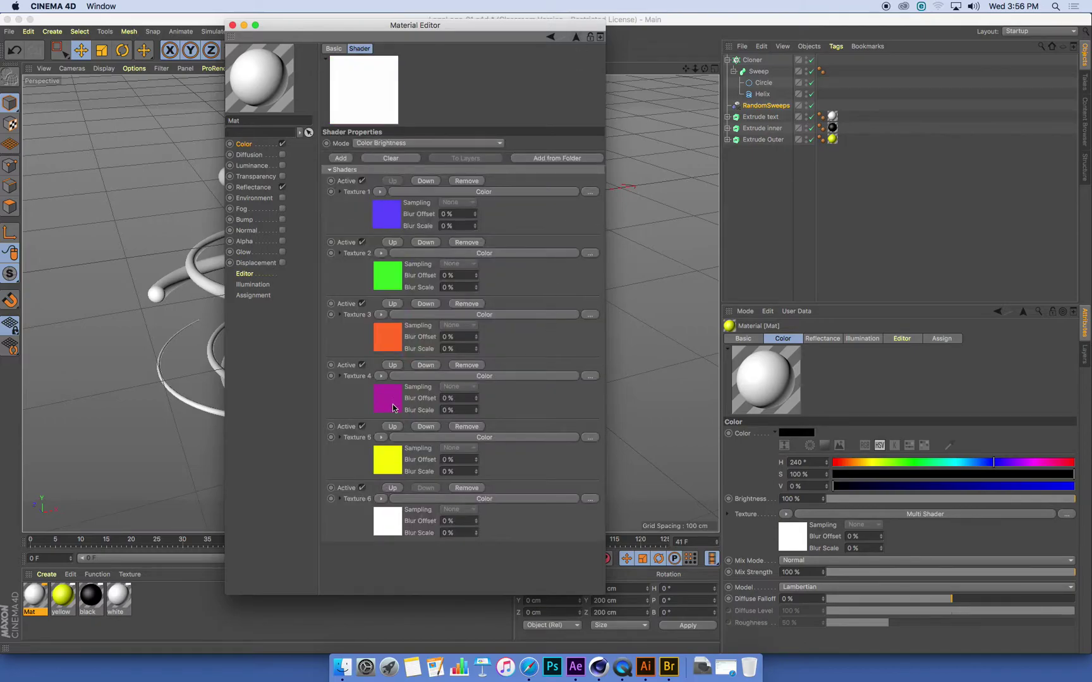
# Set Texture 6's Color shader to dark green with hue 131°, saturation 58% and value 37%
pyautogui.click(383, 519)
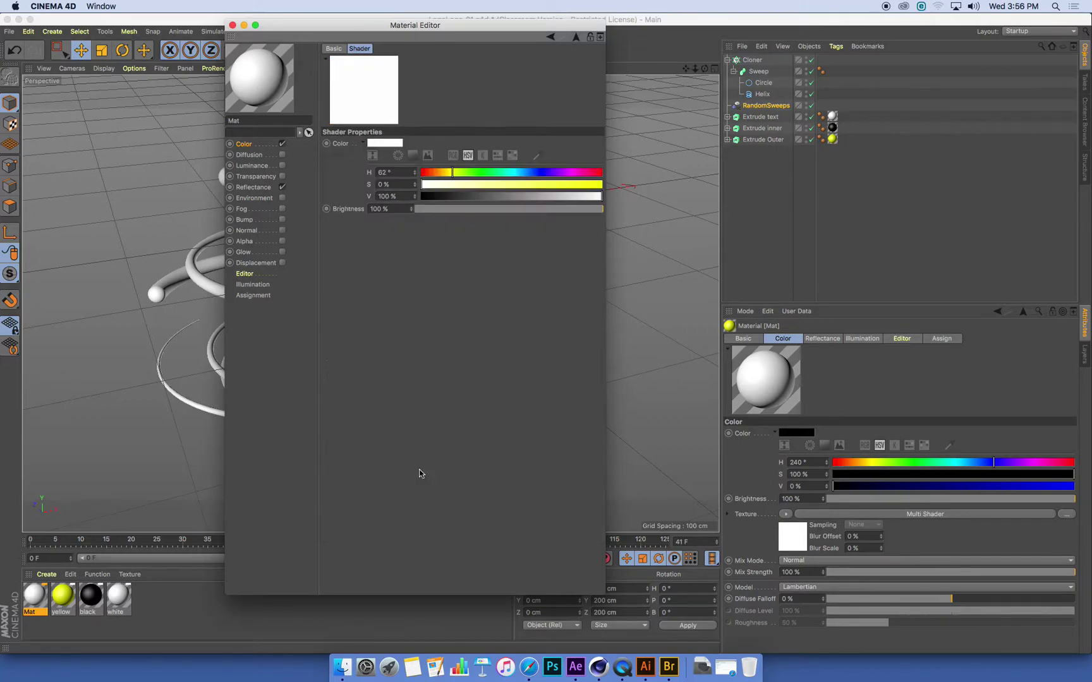
pyautogui.click(488, 172)
pyautogui.click(526, 184)
pyautogui.click(488, 196)
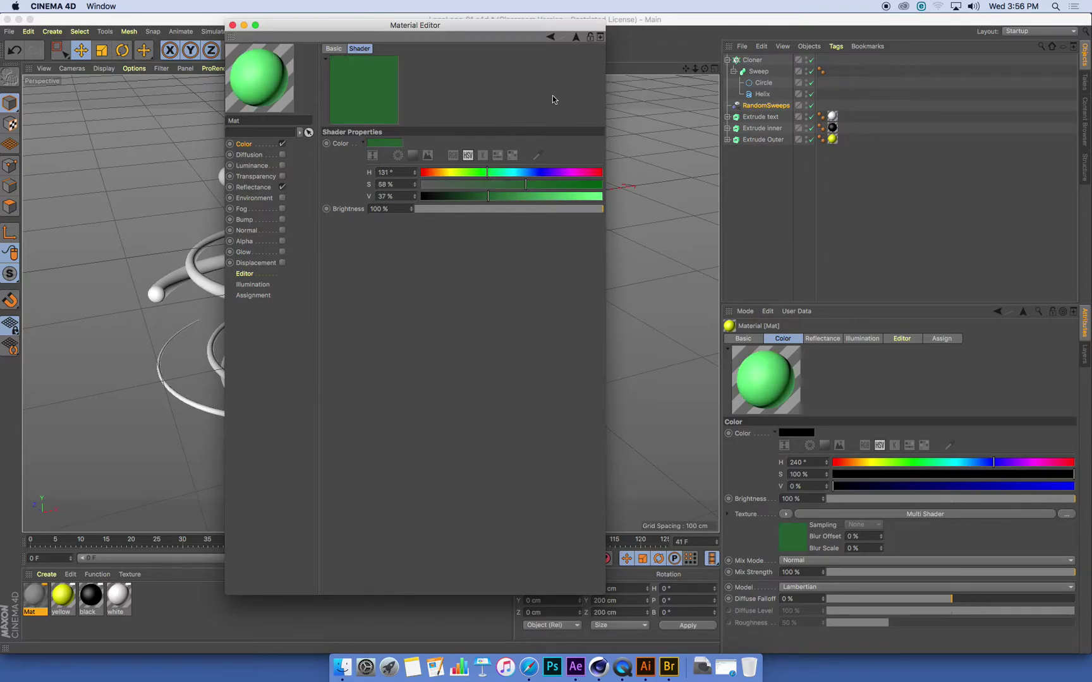
pyautogui.click(574, 38)
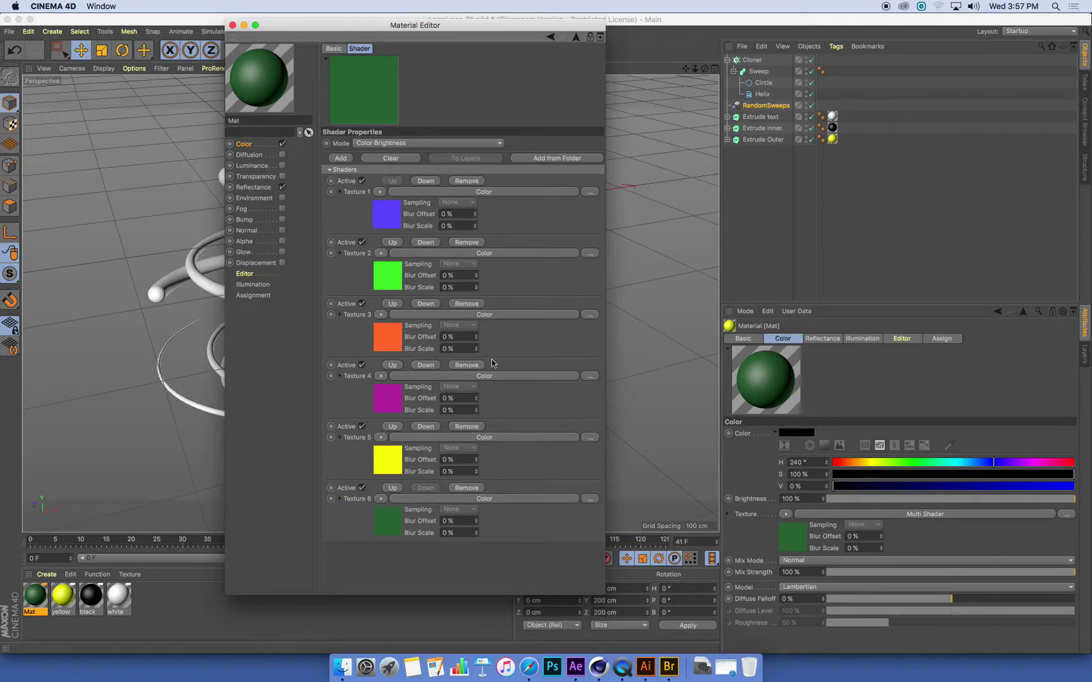
# Change the hue of Texture 6's Color shader to about 253° for a dark purple
pyautogui.click(397, 519)
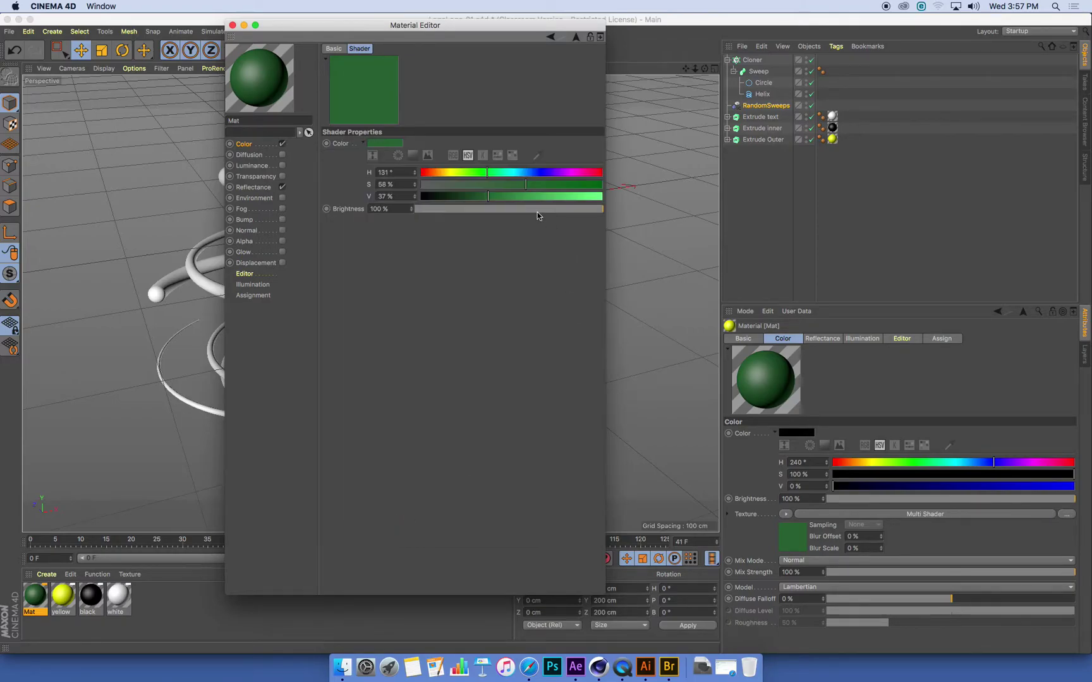
pyautogui.click(504, 173)
pyautogui.moveTo(504, 175); pyautogui.dragTo(552, 172)
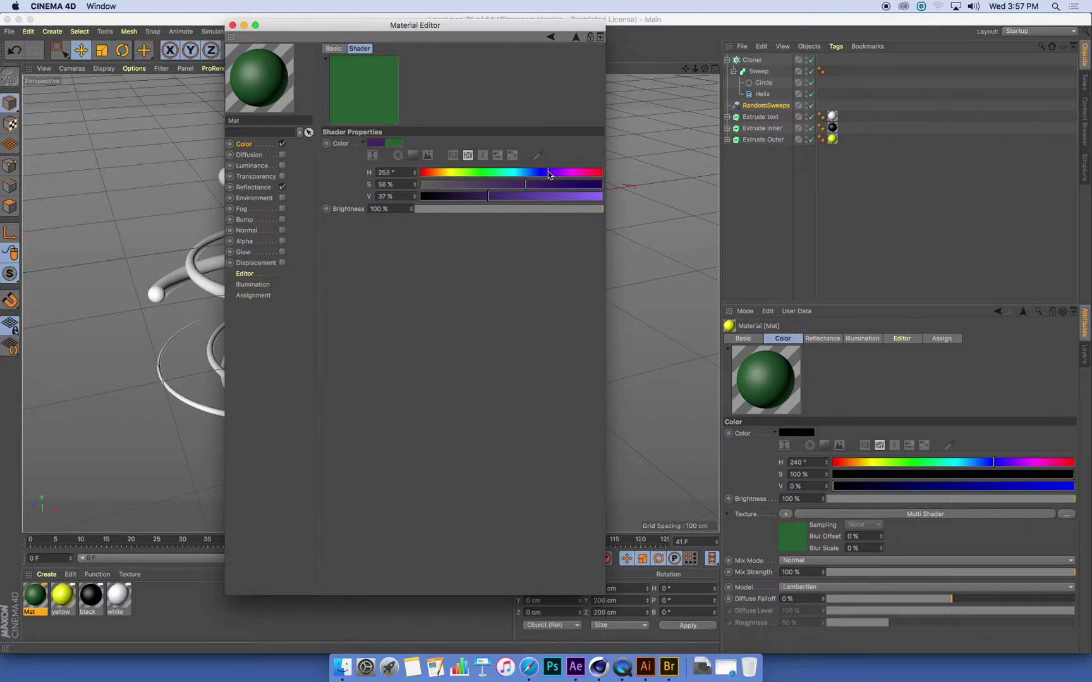
pyautogui.click(576, 40)
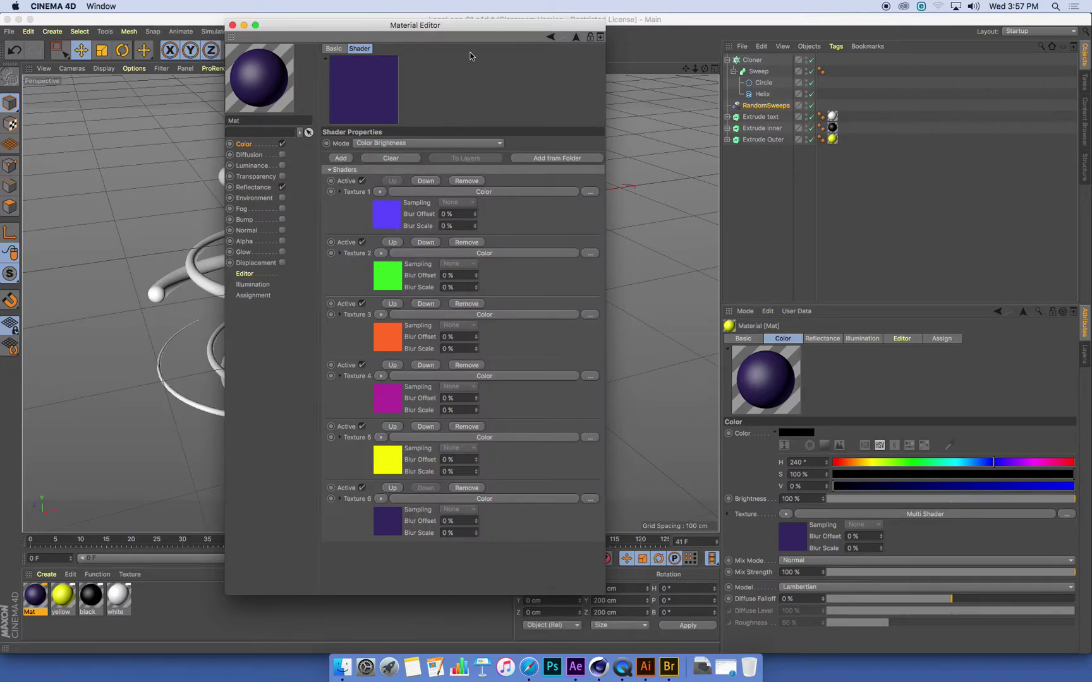
# Reopen the Multi Shader from the Color channel and add a seventh texture slot with a Color shader
pyautogui.click(241, 144)
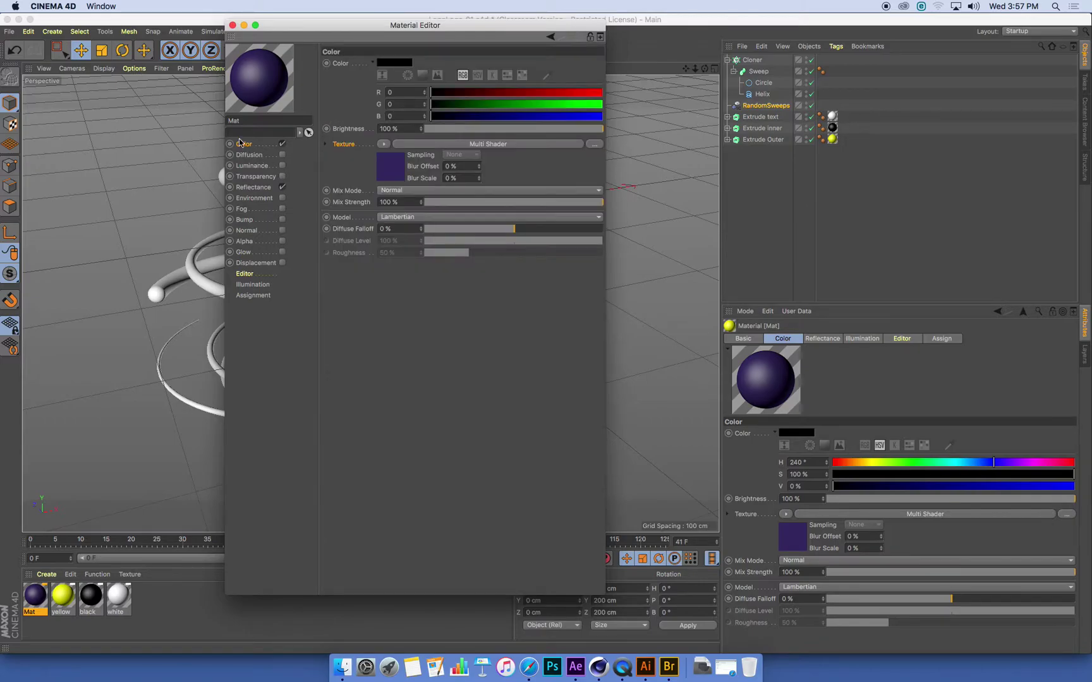
pyautogui.click(471, 143)
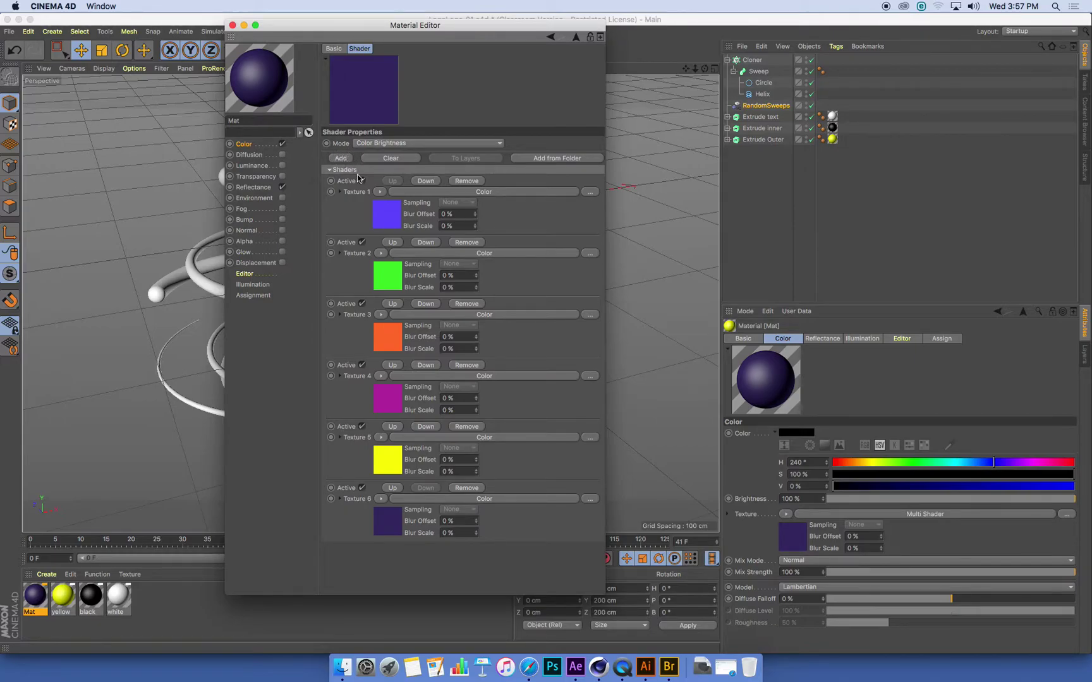
pyautogui.click(342, 160)
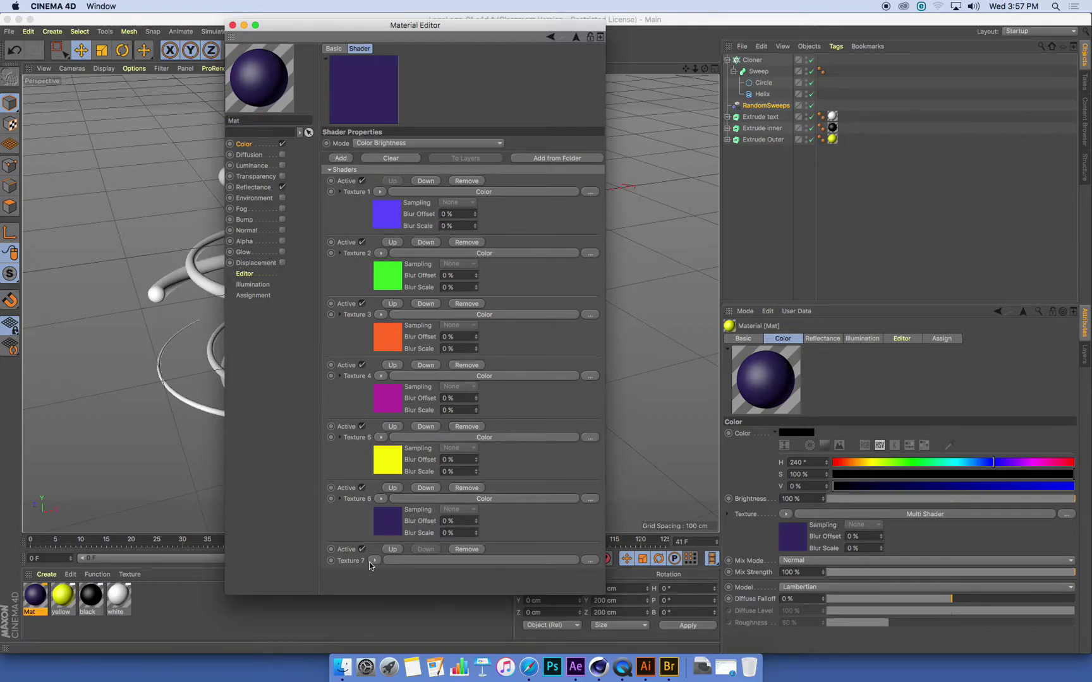
pyautogui.click(375, 561)
pyautogui.click(402, 376)
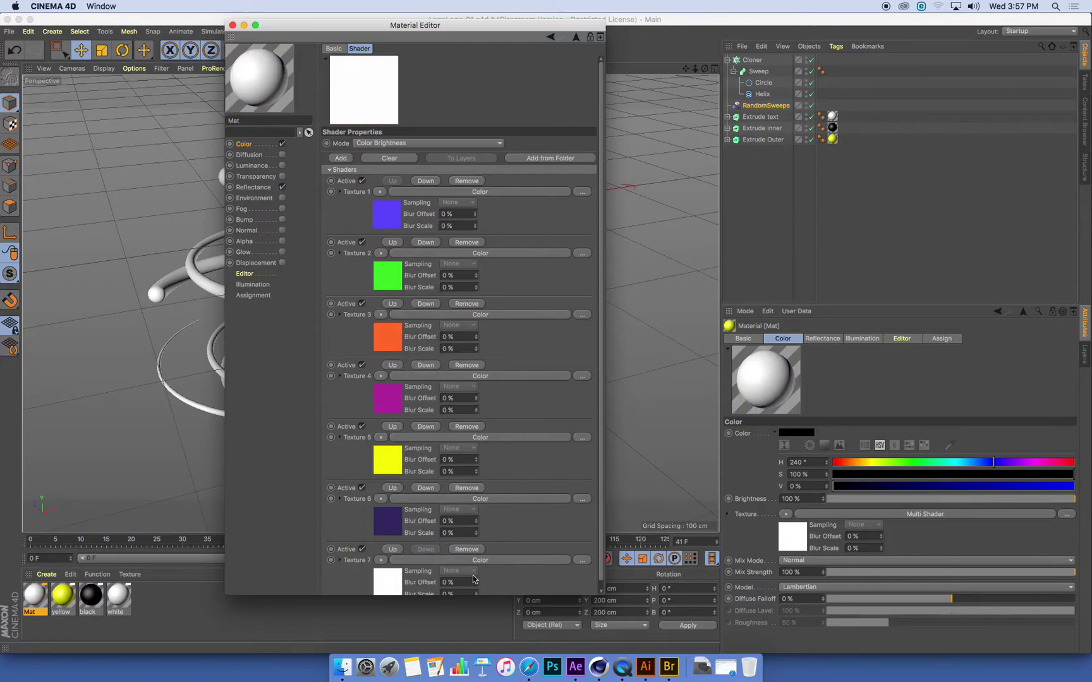
# Set Texture 7's Color shader to a strongly saturated pink with hue 337°
pyautogui.click(393, 590)
pyautogui.click(590, 173)
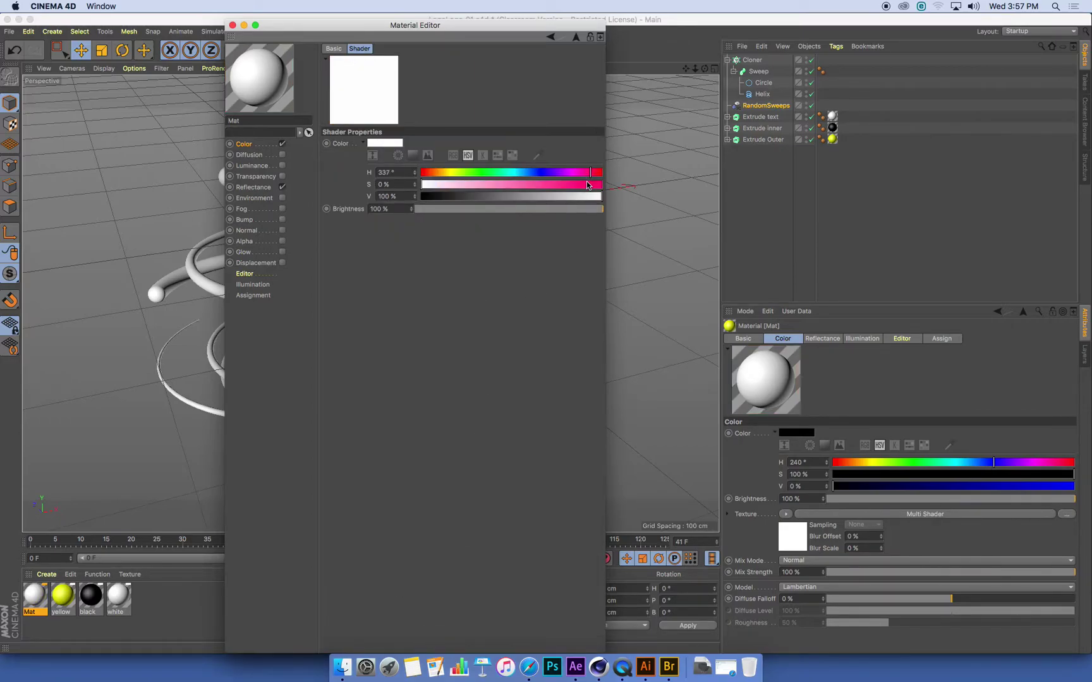
pyautogui.click(585, 183)
pyautogui.click(576, 38)
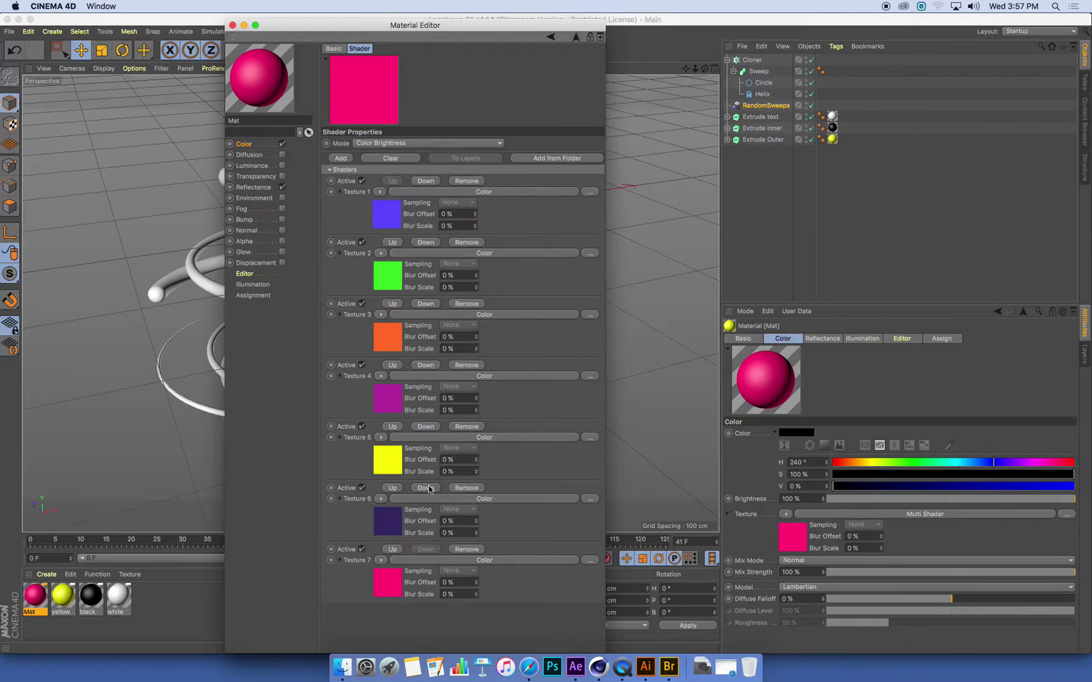
# Apply the multi-colored material to the Cloner object and close the Material Editor
pyautogui.moveTo(364, 25); pyautogui.dragTo(433, 36)
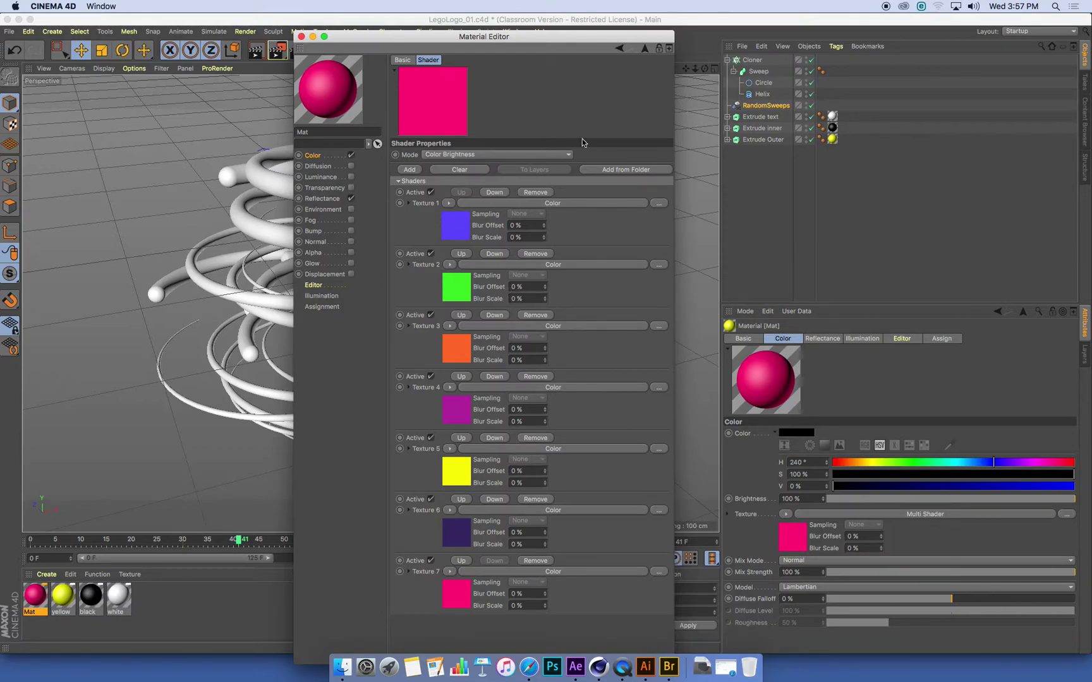
pyautogui.moveTo(546, 42); pyautogui.dragTo(507, 37)
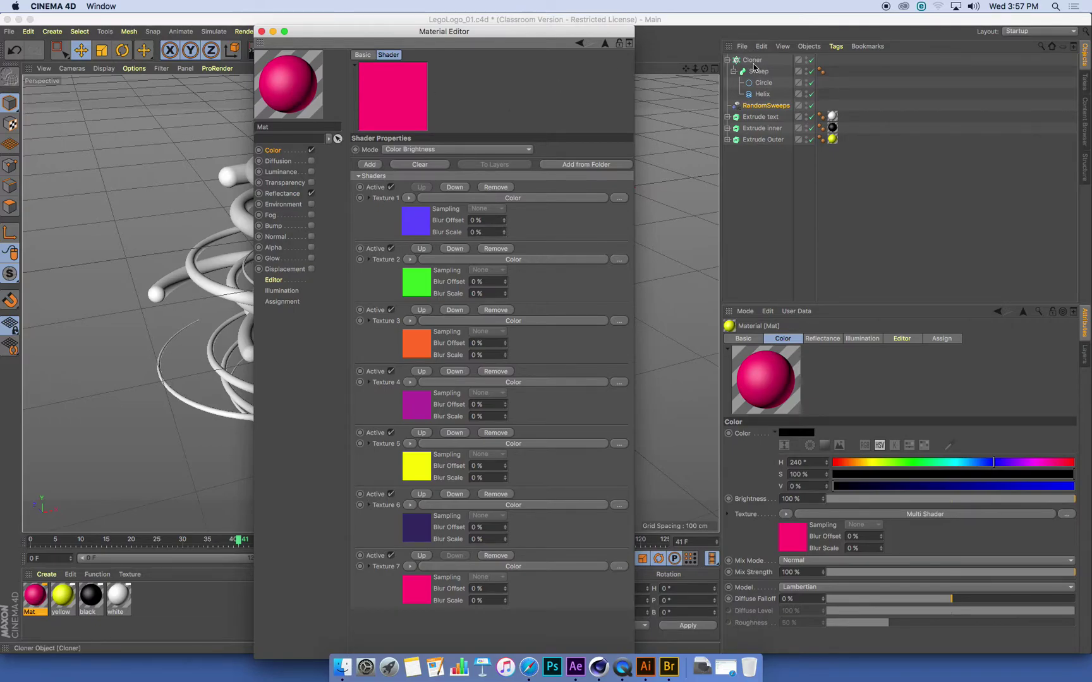
pyautogui.moveTo(288, 82); pyautogui.dragTo(759, 62)
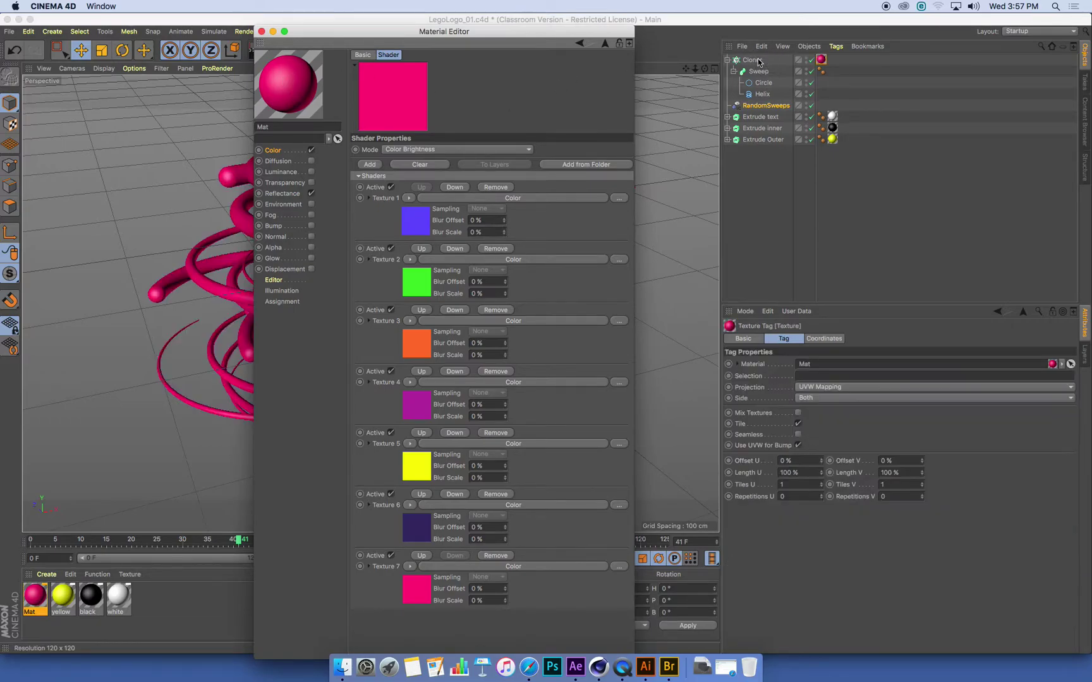
pyautogui.click(262, 33)
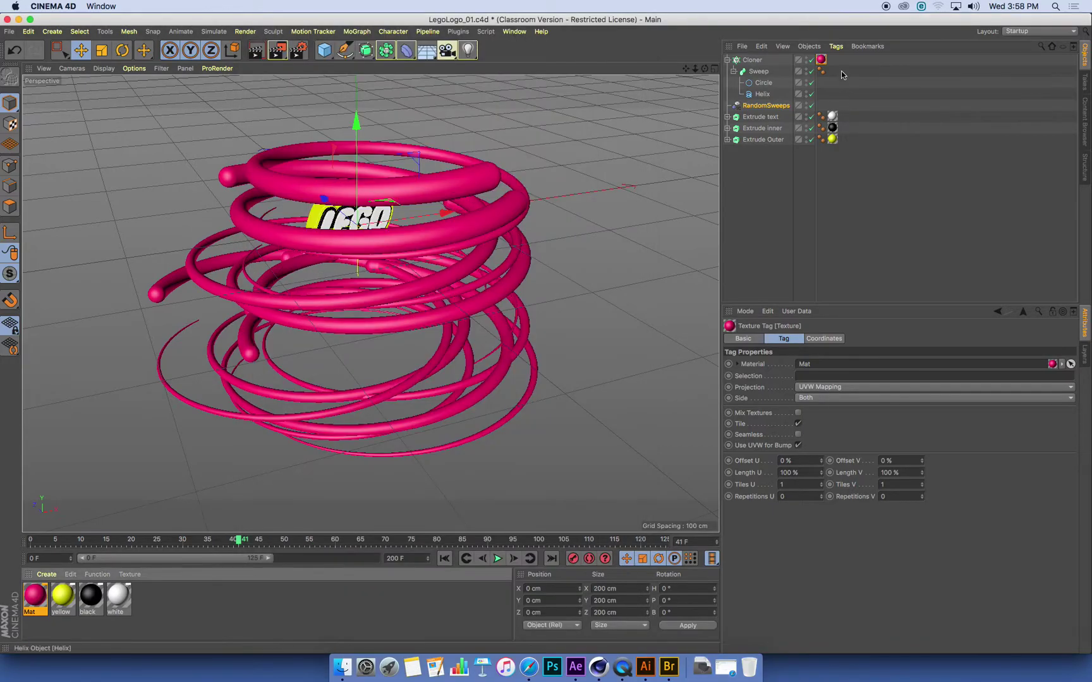
# Set the Color Mode of the RandomSweeps effector to On
pyautogui.click(752, 60)
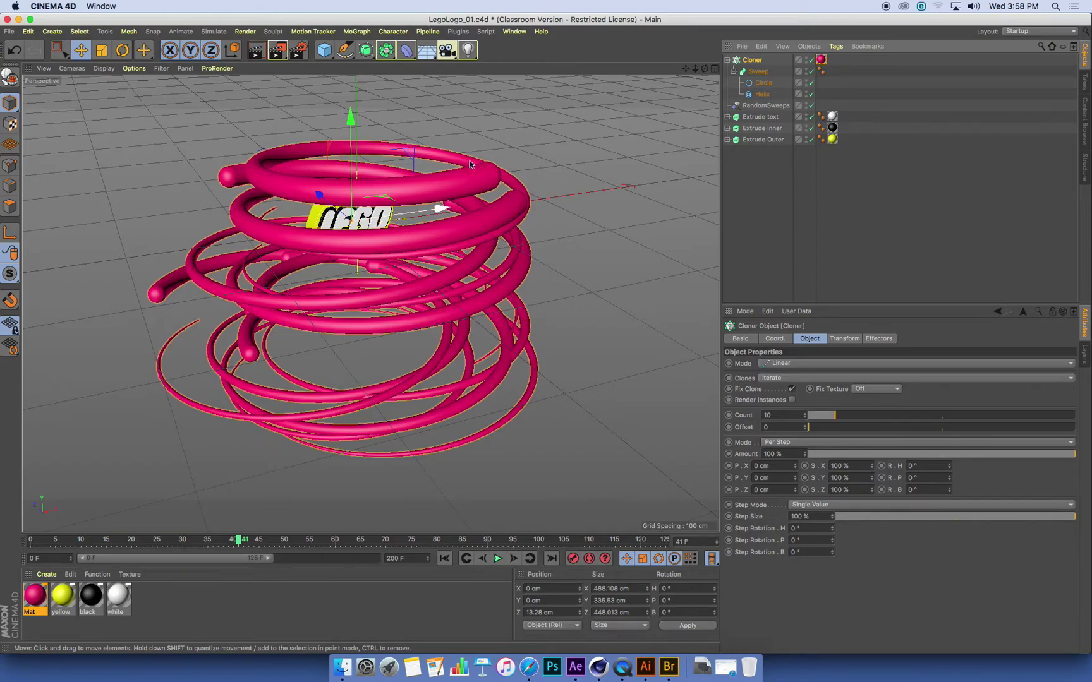
pyautogui.click(766, 105)
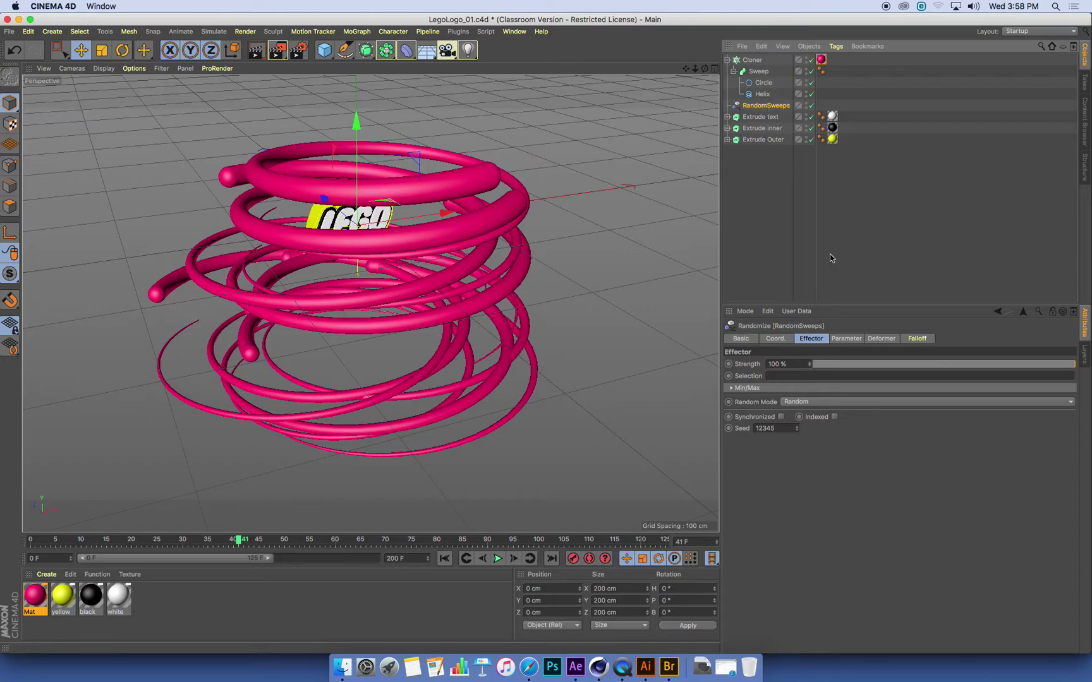
pyautogui.click(846, 339)
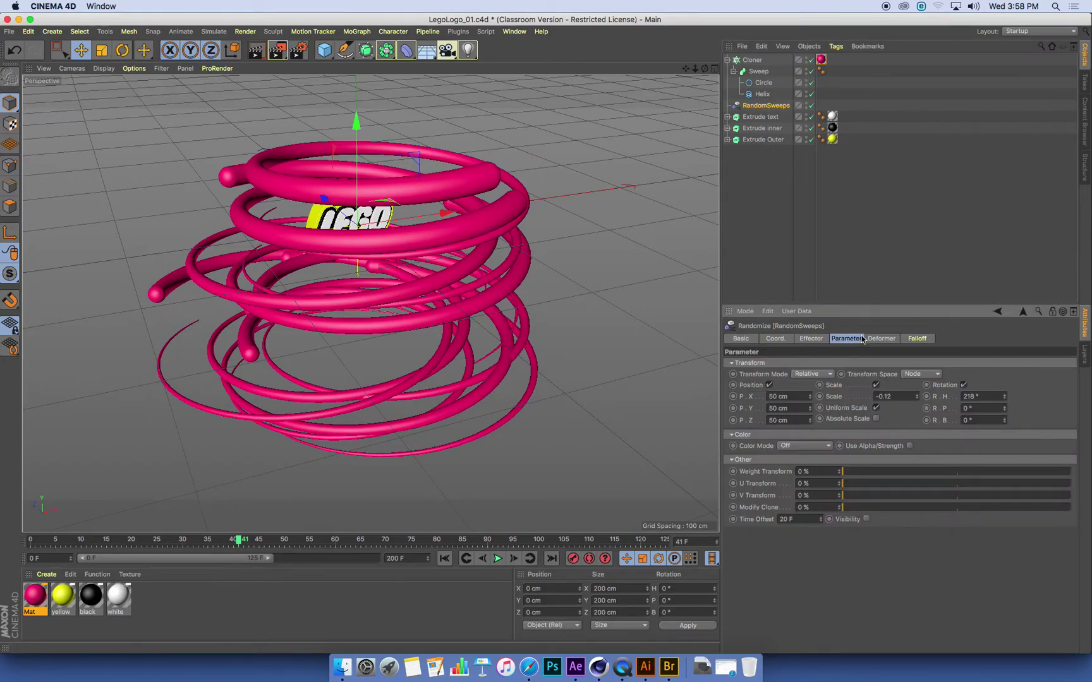
pyautogui.click(787, 450)
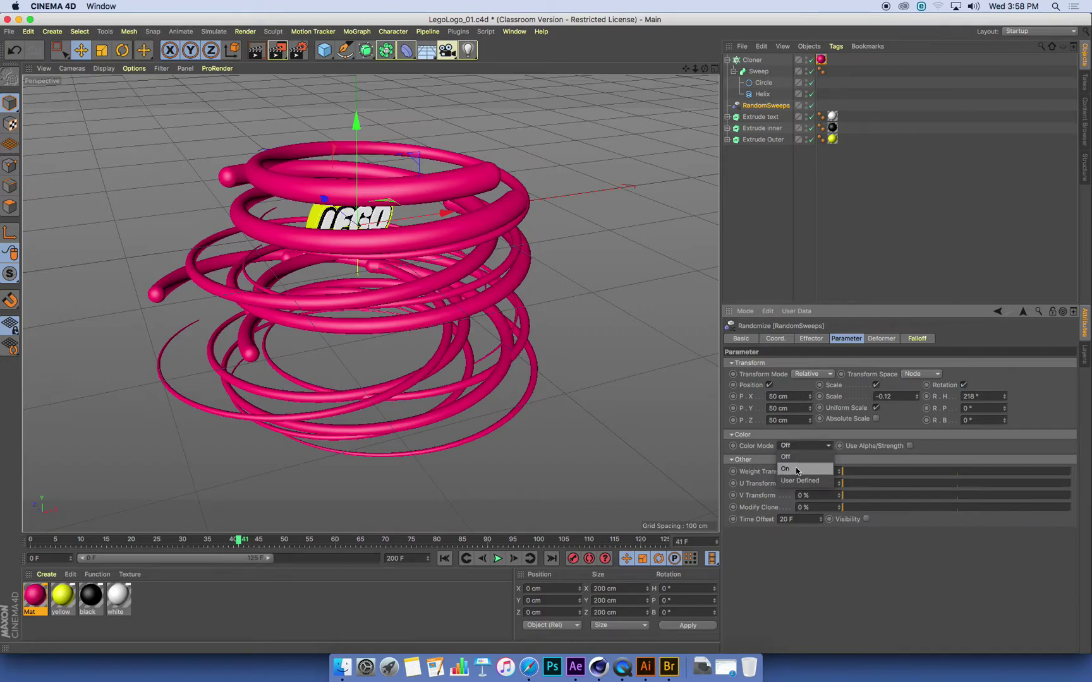
pyautogui.click(797, 468)
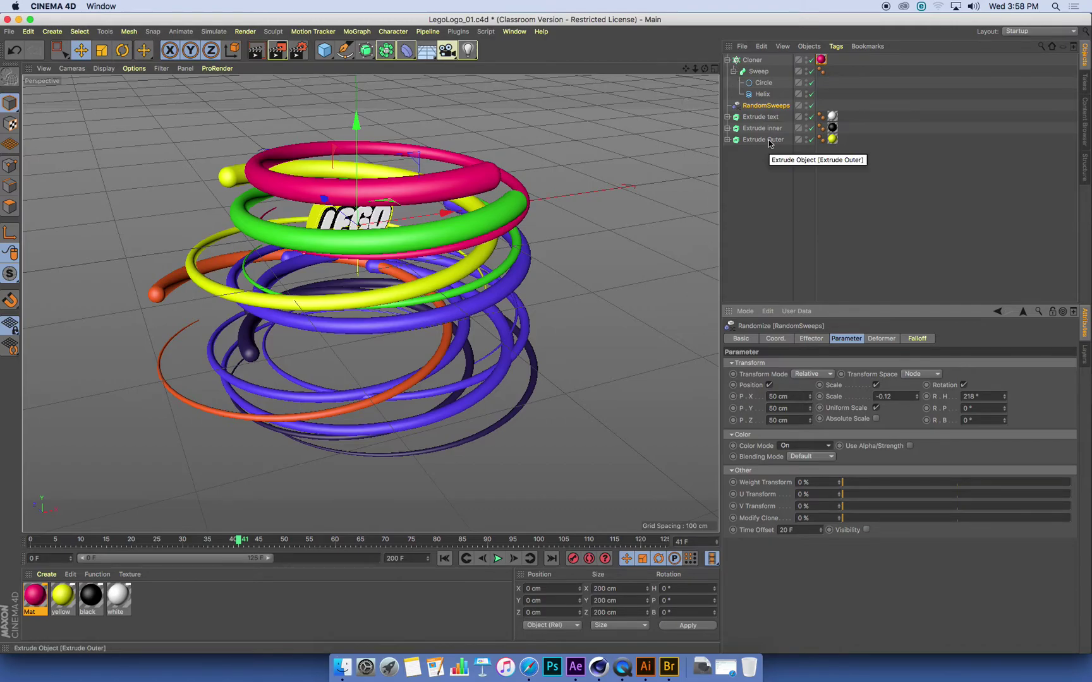
# Review the texture colors in the applied material's Multi Shader and close the Material Editor
pyautogui.doubleClick(37, 596)
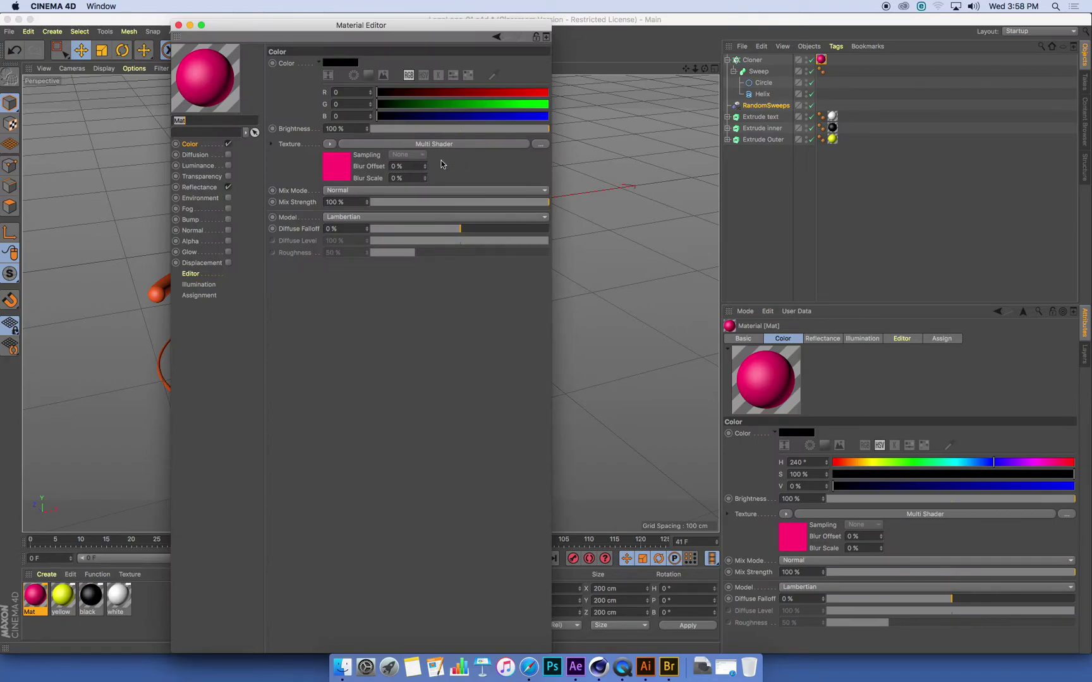
pyautogui.click(451, 144)
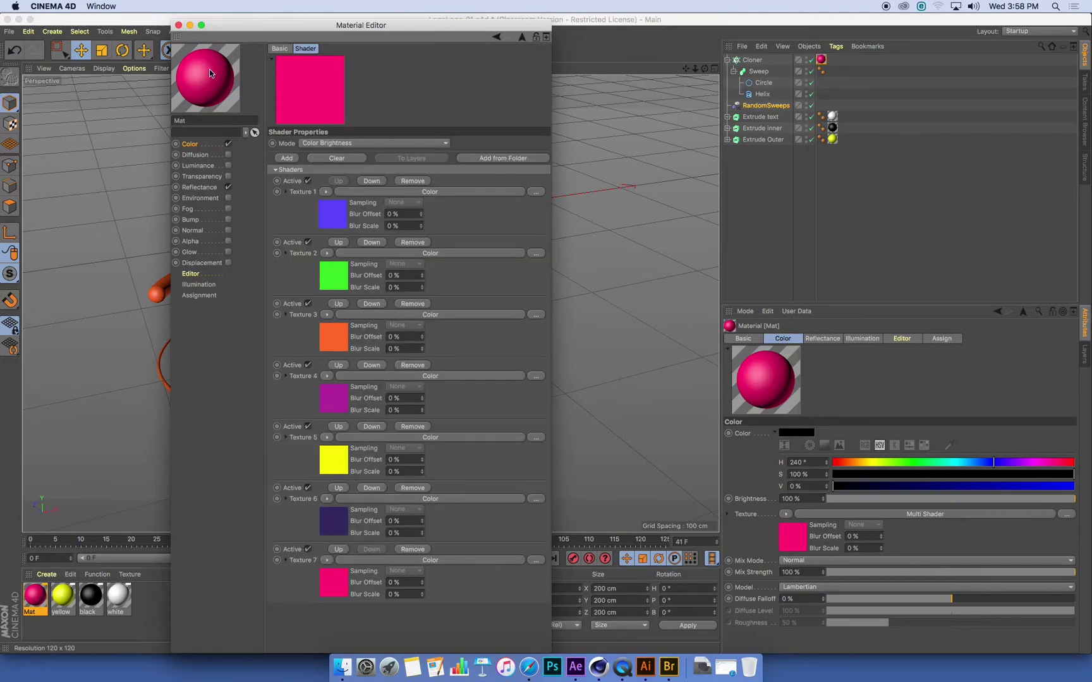
pyautogui.click(178, 24)
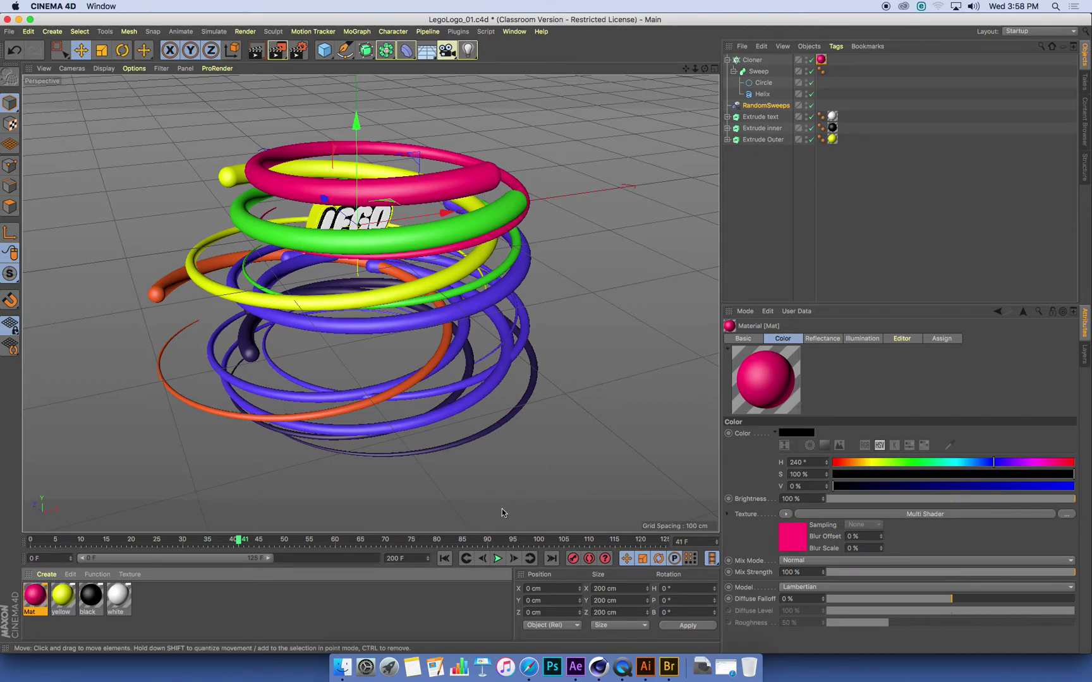
# Play the animation from frame 0 to preview the multi-colored sweeps, select the RandomSweeps effector and stop playback
pyautogui.click(444, 557)
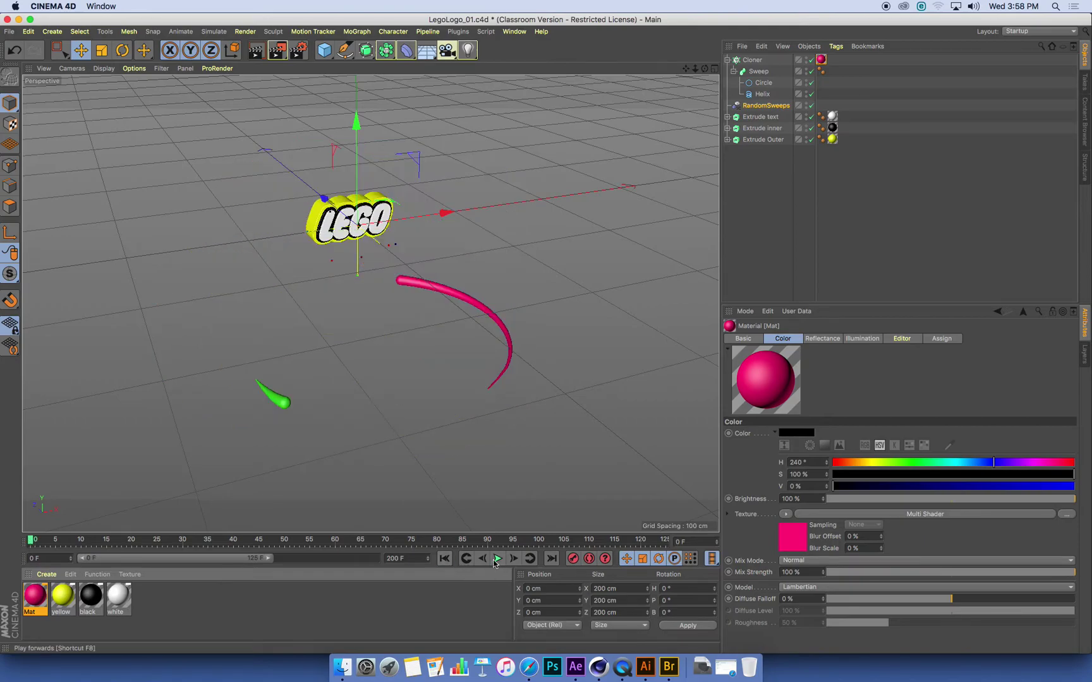
pyautogui.click(497, 558)
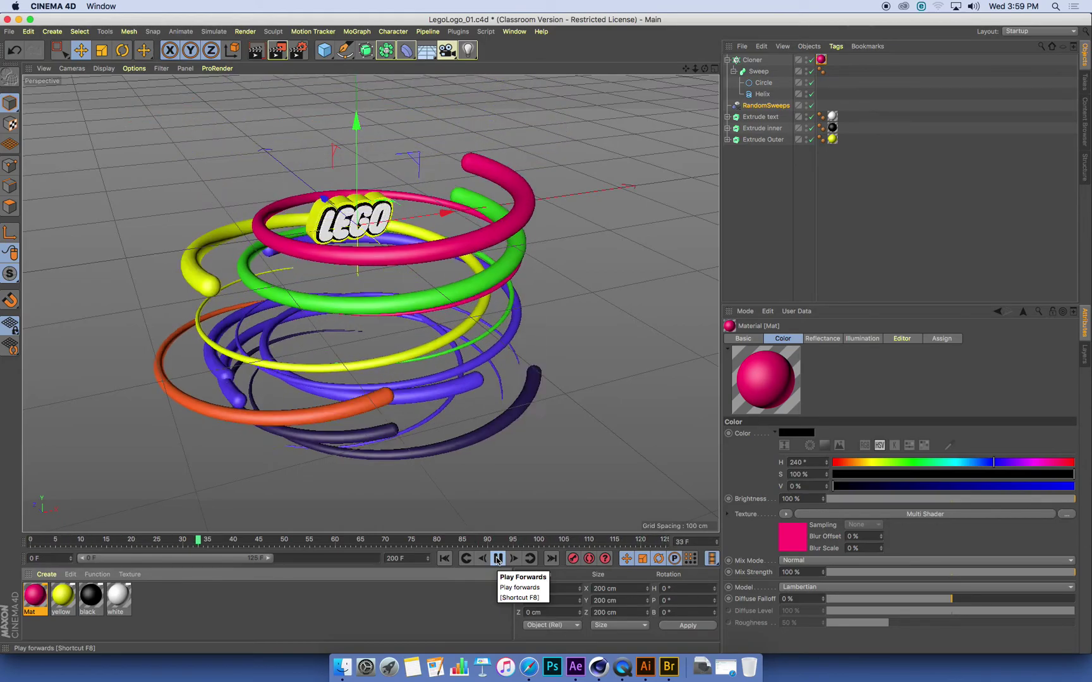
pyautogui.click(786, 105)
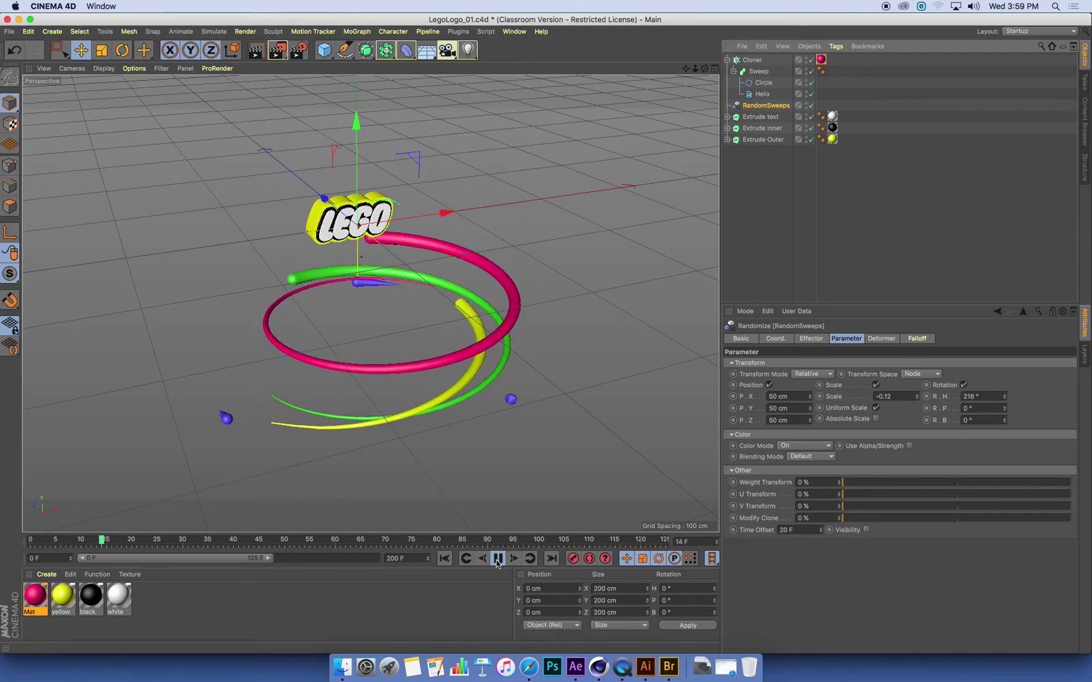
pyautogui.press('F8')
# Go to frame 48 and try different random seeds for the RandomSweeps effector, ending at 12388
pyautogui.click(802, 341)
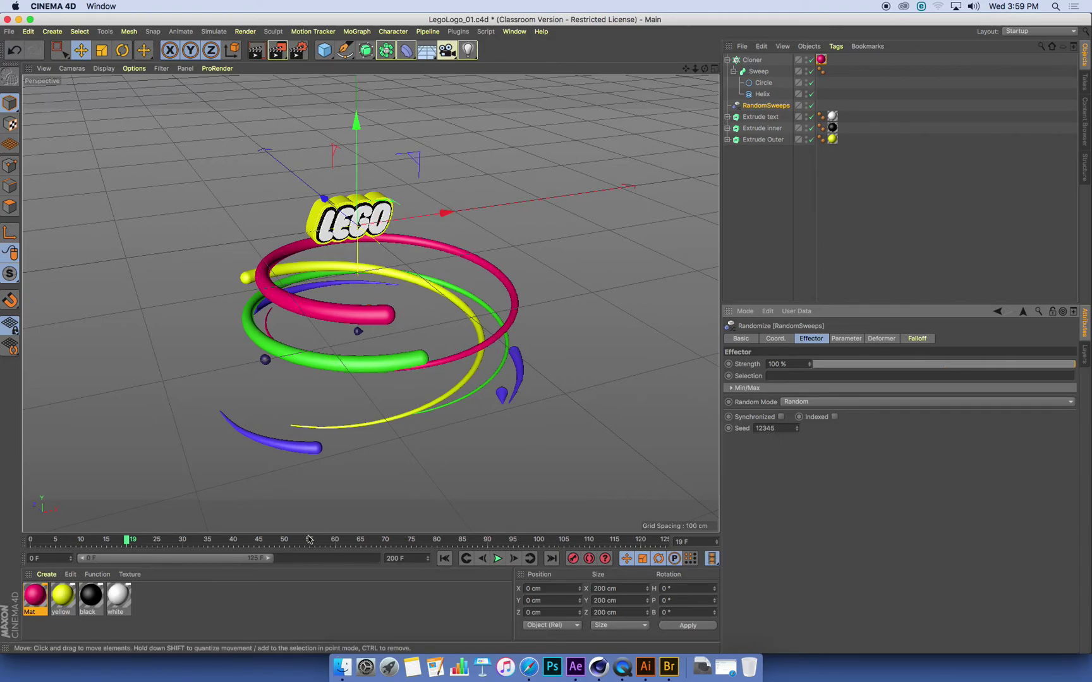
pyautogui.moveTo(291, 544)
pyautogui.mouseDown()
pyautogui.moveTo(333, 545)
pyautogui.moveTo(275, 544)
pyautogui.mouseUp()
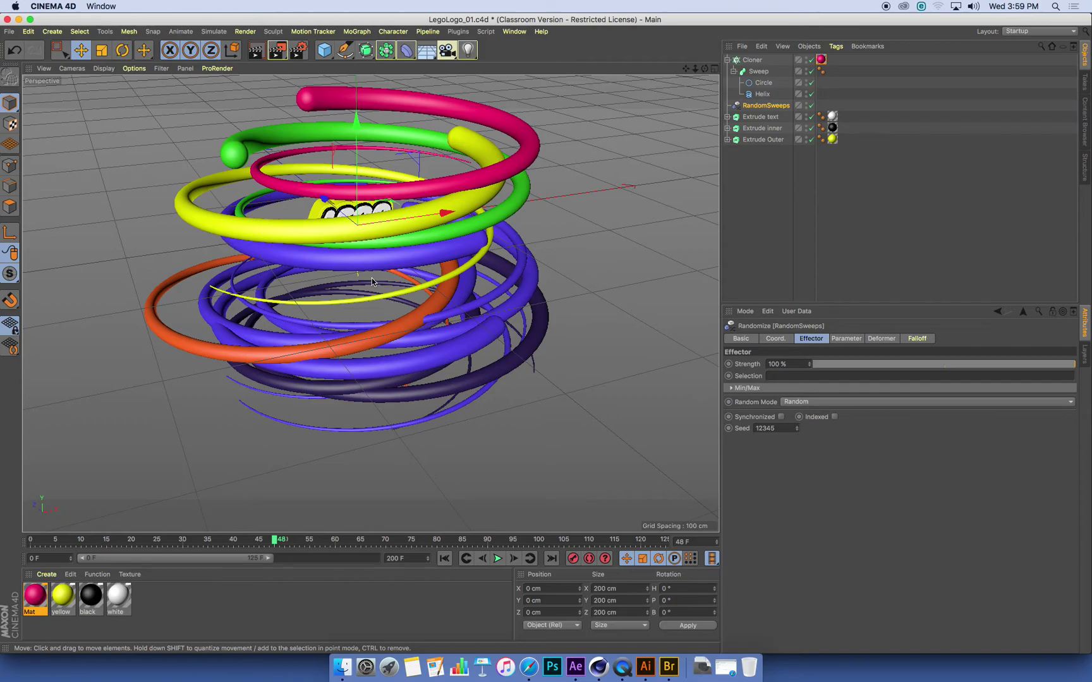
pyautogui.click(796, 427)
pyautogui.moveTo(796, 428)
pyautogui.mouseDown()
pyautogui.moveTo(812, 463)
pyautogui.moveTo(798, 425)
pyautogui.mouseUp()
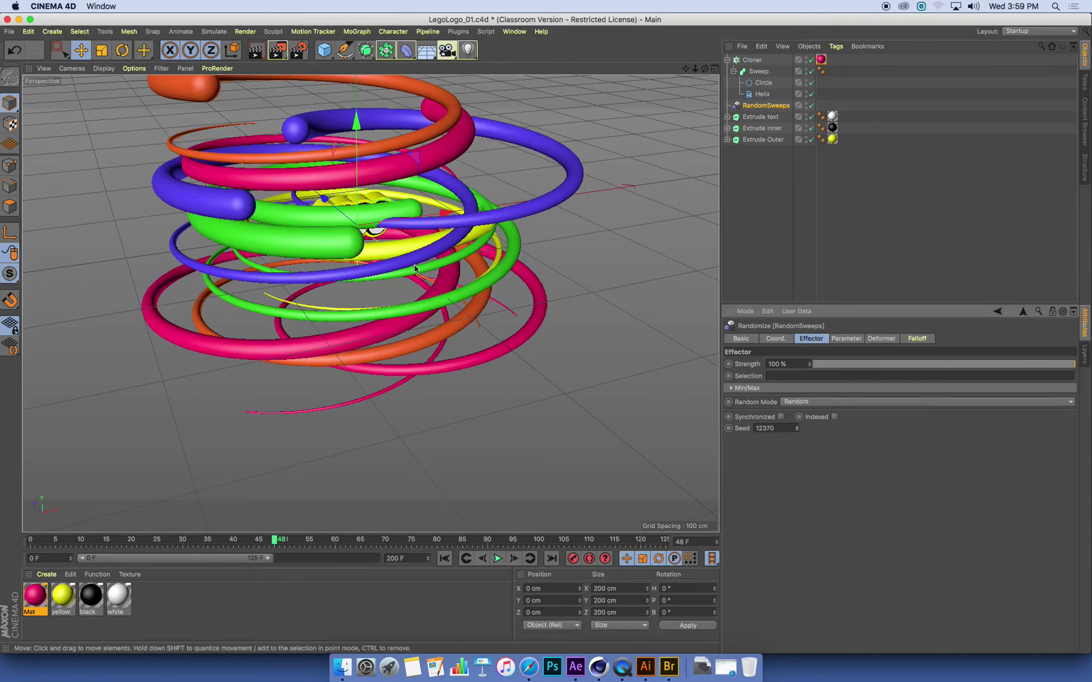
pyautogui.click(798, 426)
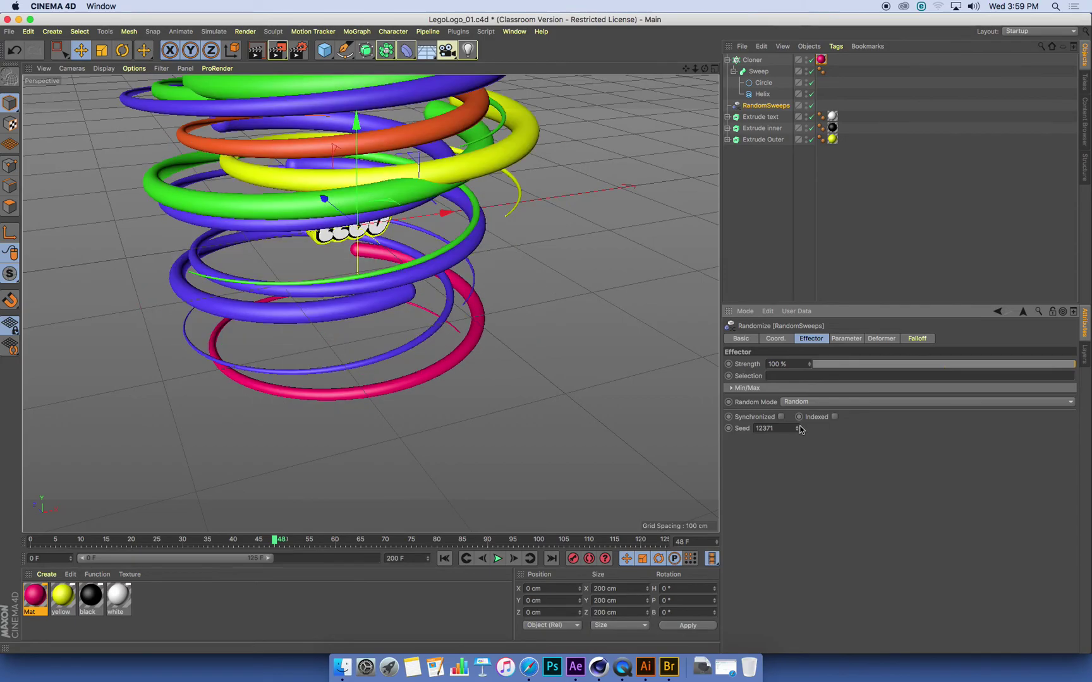
pyautogui.click(798, 430)
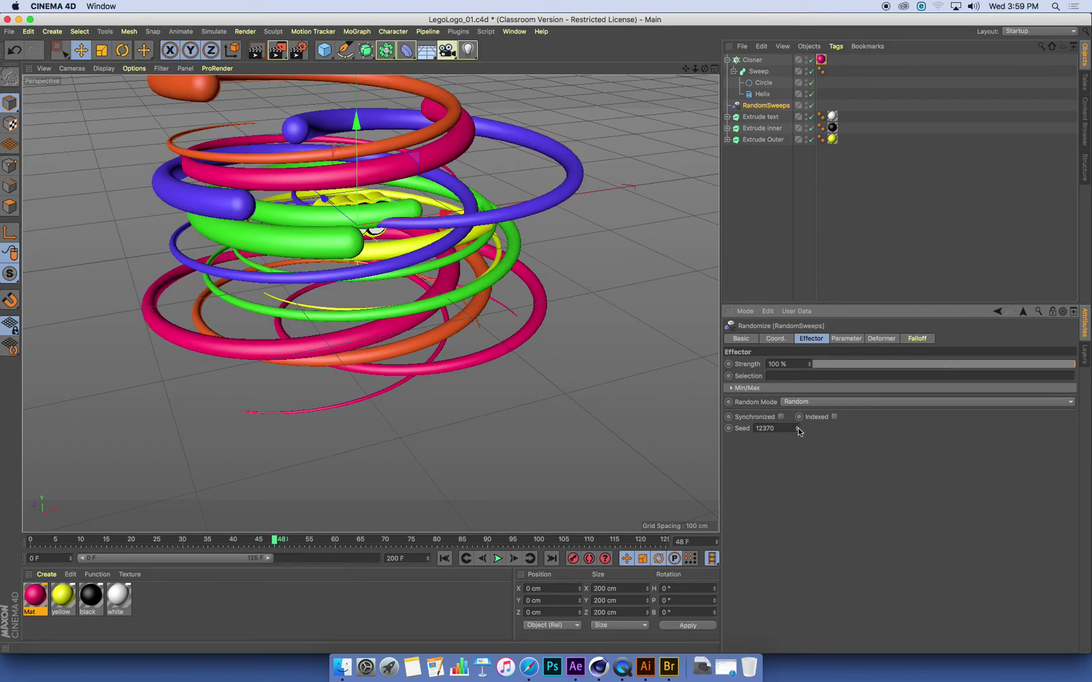
pyautogui.click(797, 427)
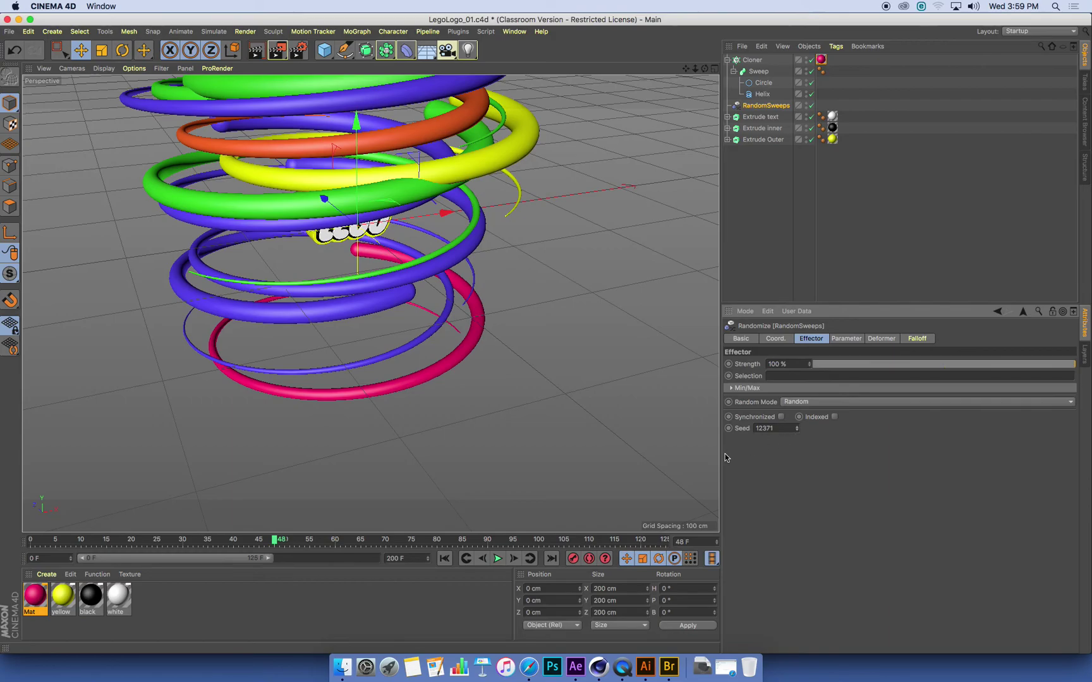
pyautogui.moveTo(796, 429); pyautogui.dragTo(797, 422)
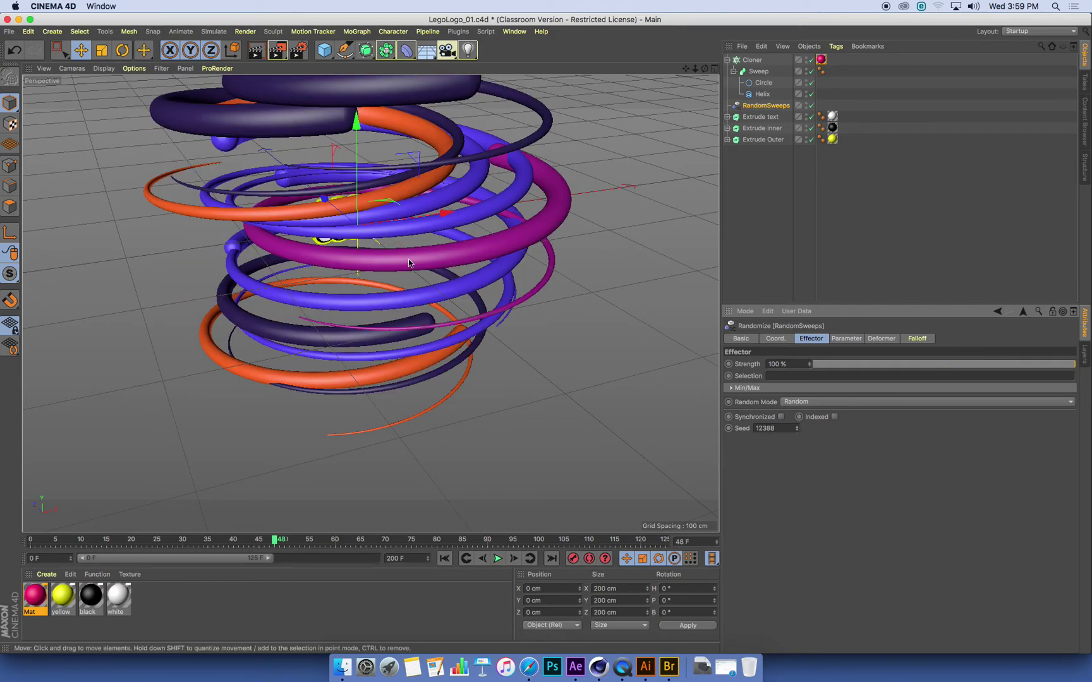
# Raise the RandomSweeps effector's seed through successive variations of sweep colors and positions until it reaches 12478
pyautogui.moveTo(797, 432); pyautogui.dragTo(804, 449)
pyautogui.click(798, 430)
pyautogui.click(798, 430)
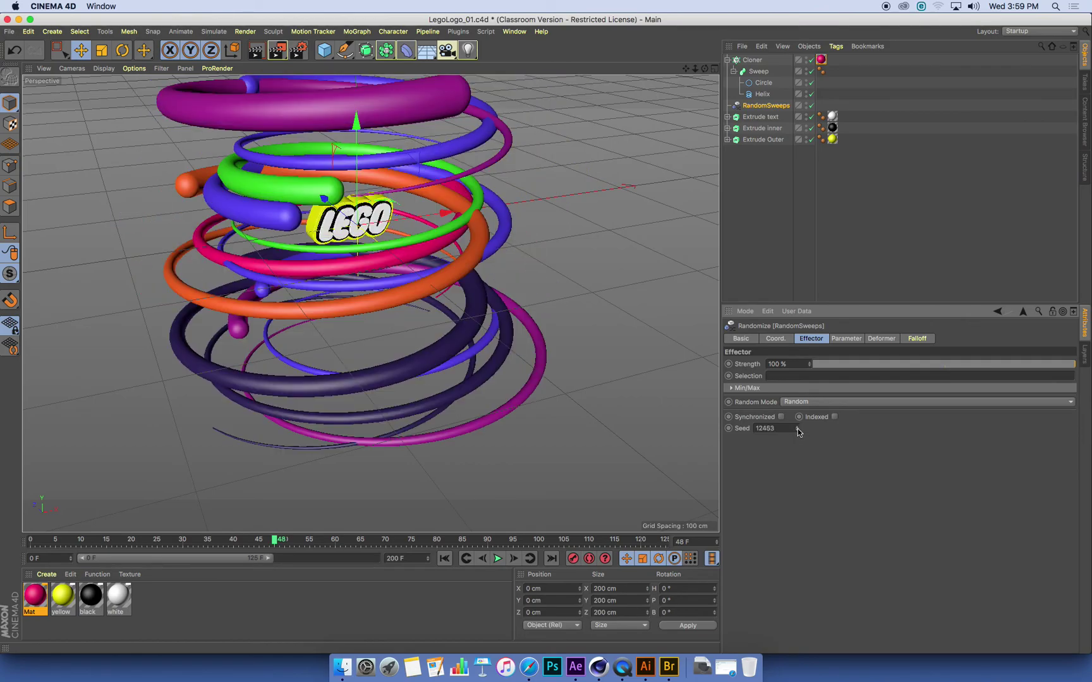
pyautogui.click(797, 431)
pyautogui.click(798, 431)
pyautogui.click(798, 430)
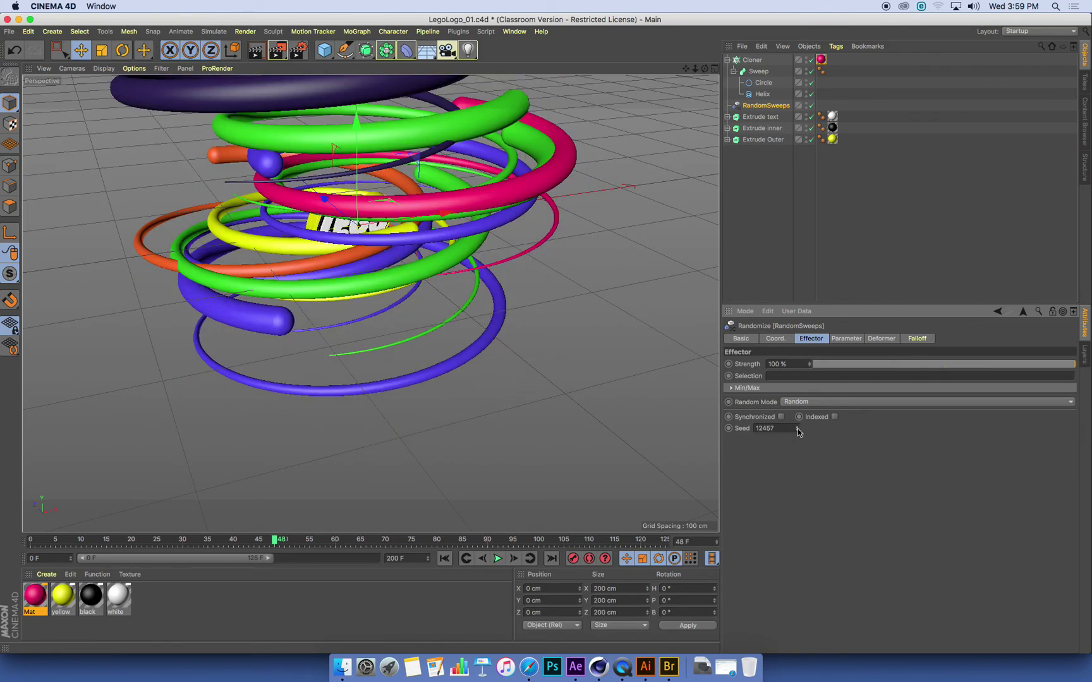
pyautogui.click(798, 430)
pyautogui.click(797, 431)
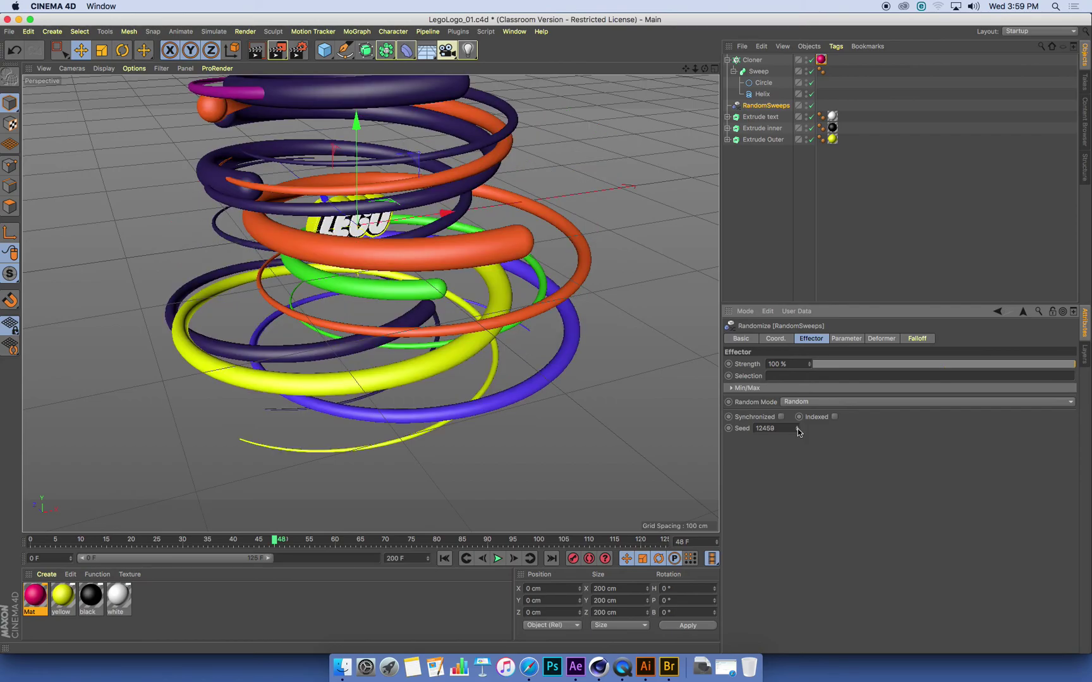
pyautogui.click(798, 430)
pyautogui.click(797, 430)
pyautogui.click(798, 430)
pyautogui.click(798, 430)
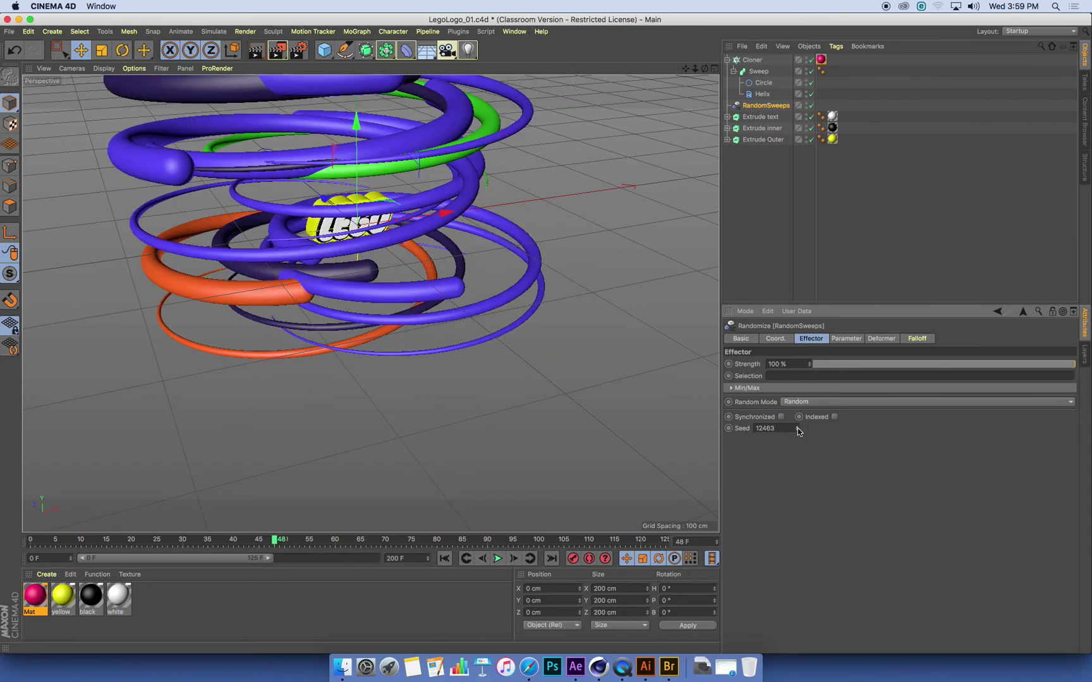
pyautogui.click(798, 431)
pyautogui.click(798, 430)
pyautogui.click(797, 430)
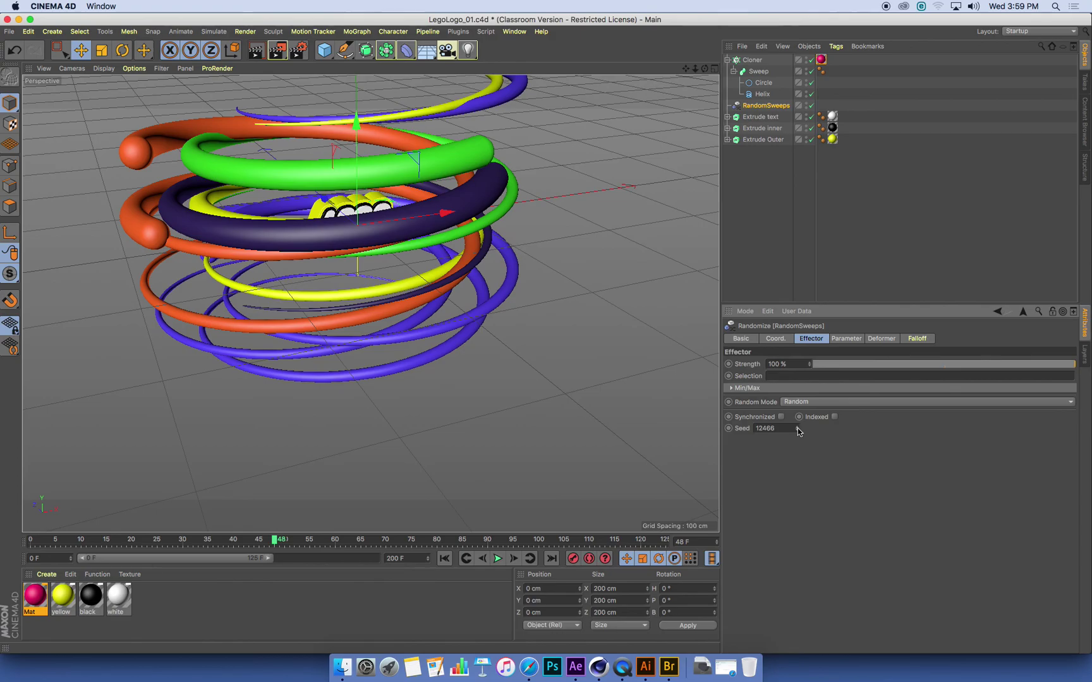
pyautogui.click(798, 430)
pyautogui.click(798, 430)
pyautogui.click(797, 430)
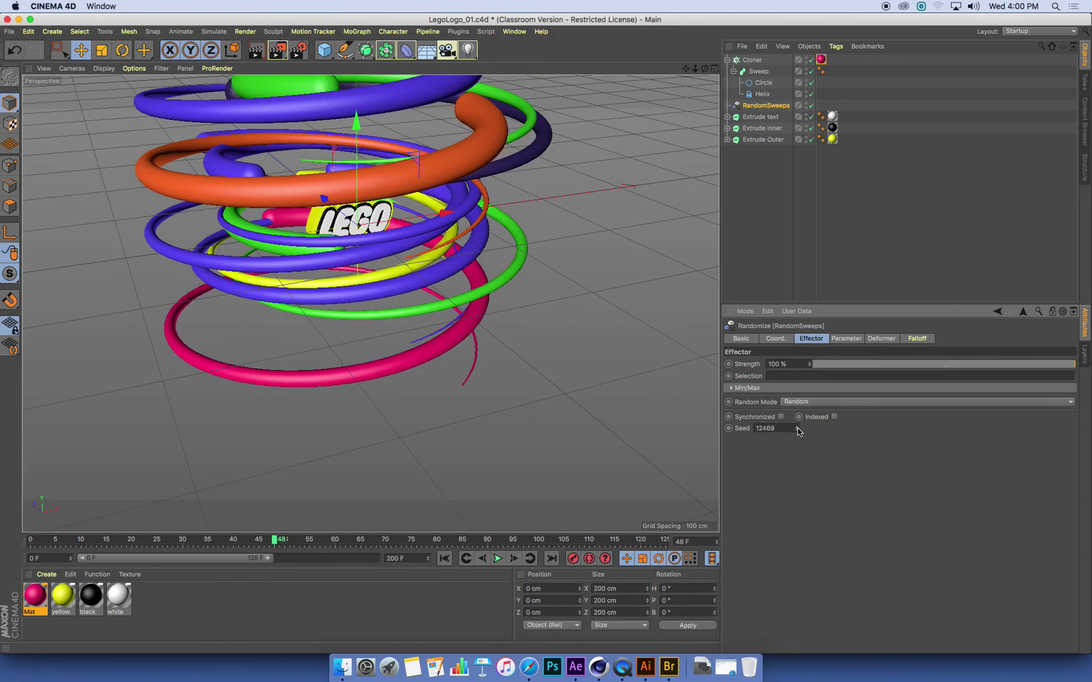
pyautogui.click(798, 430)
pyautogui.click(798, 431)
pyautogui.click(798, 430)
pyautogui.click(798, 430)
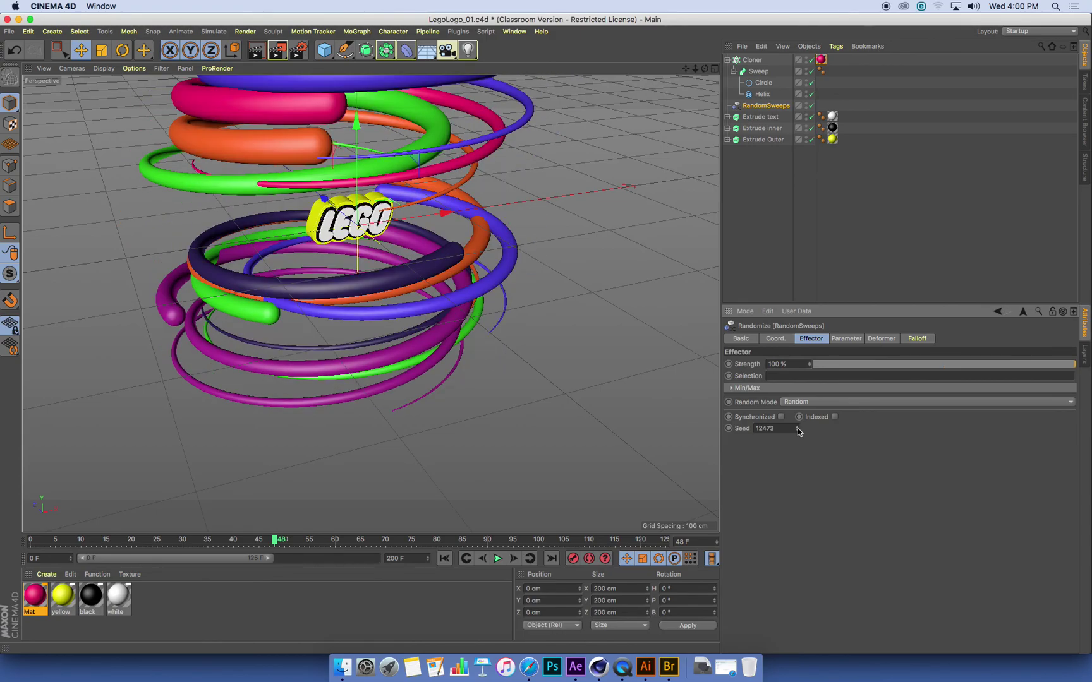
pyautogui.click(798, 430)
pyautogui.click(797, 430)
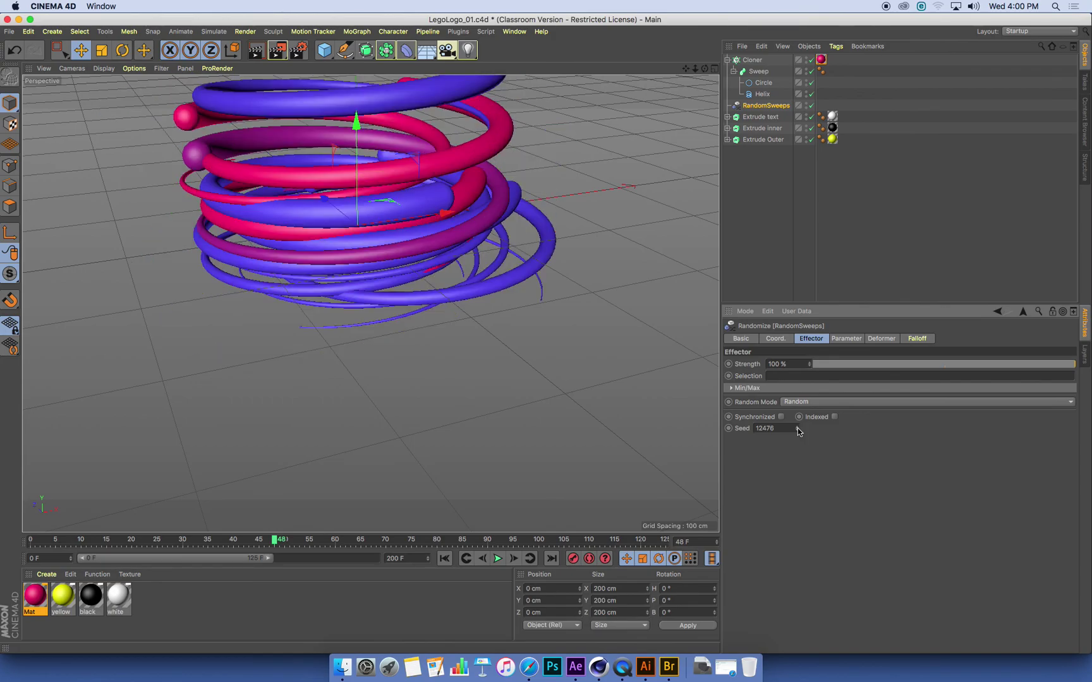
pyautogui.click(798, 430)
pyautogui.click(798, 430)
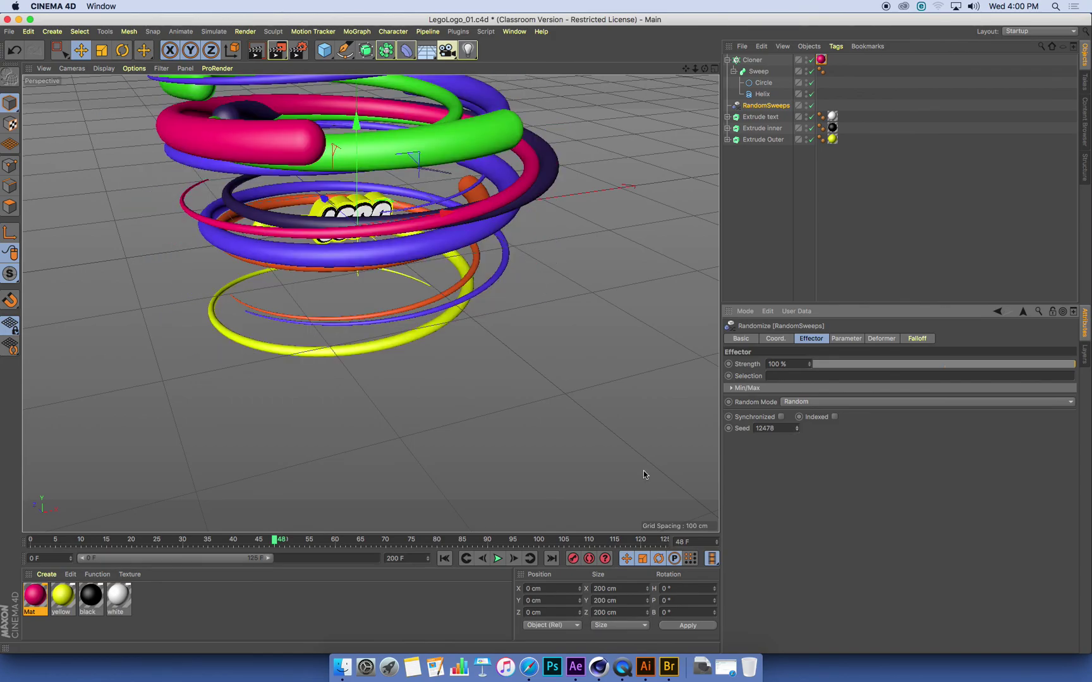
# Return to the start of the timeline and preview the sweep animation with the new seed
pyautogui.moveTo(46, 543); pyautogui.dragTo(30, 543)
pyautogui.click(497, 558)
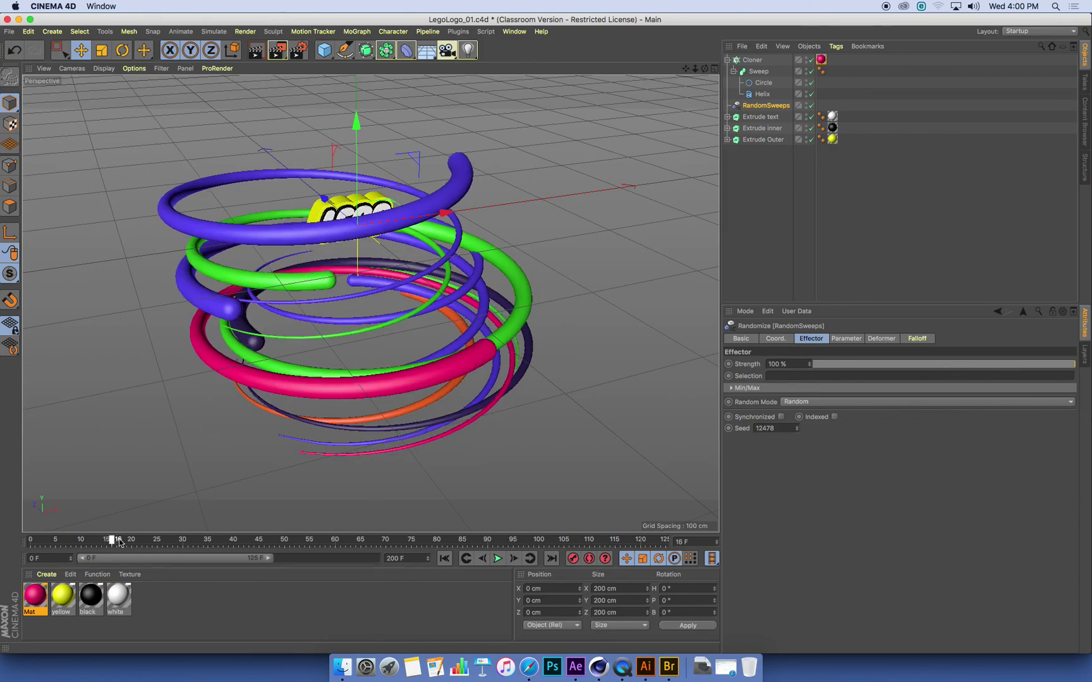